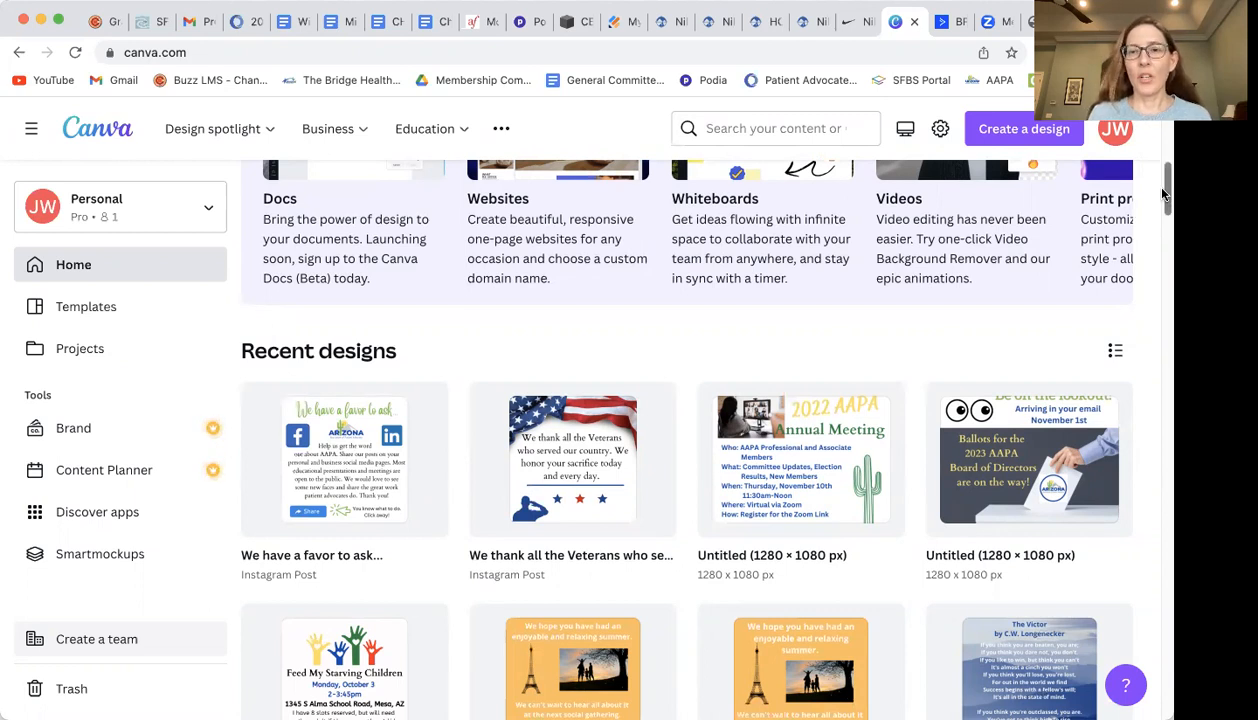
Create a new blank design in the Instagram Post (Square) format.
scroll(1164, 195, up, 1)
drag(1164, 195, 1164, 140)
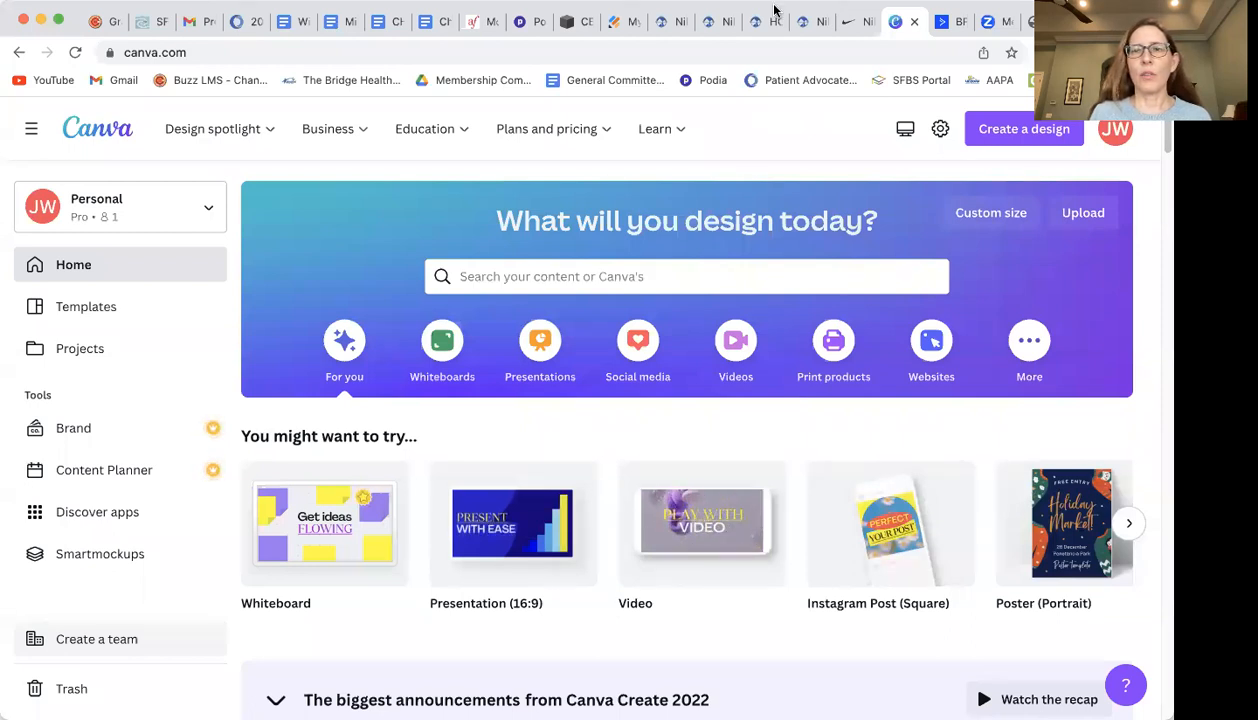
click(1020, 130)
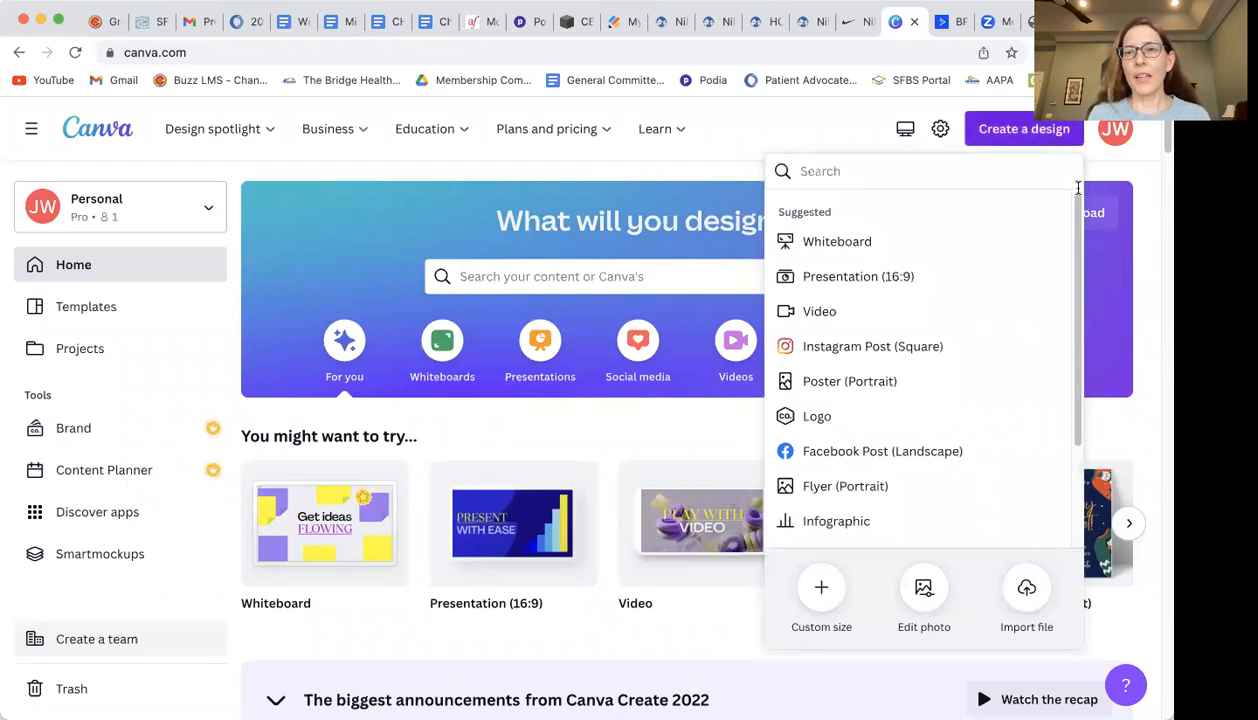
mouse_move(1078, 203)
mouse_down()
mouse_move(1079, 330)
mouse_move(1072, 198)
mouse_up()
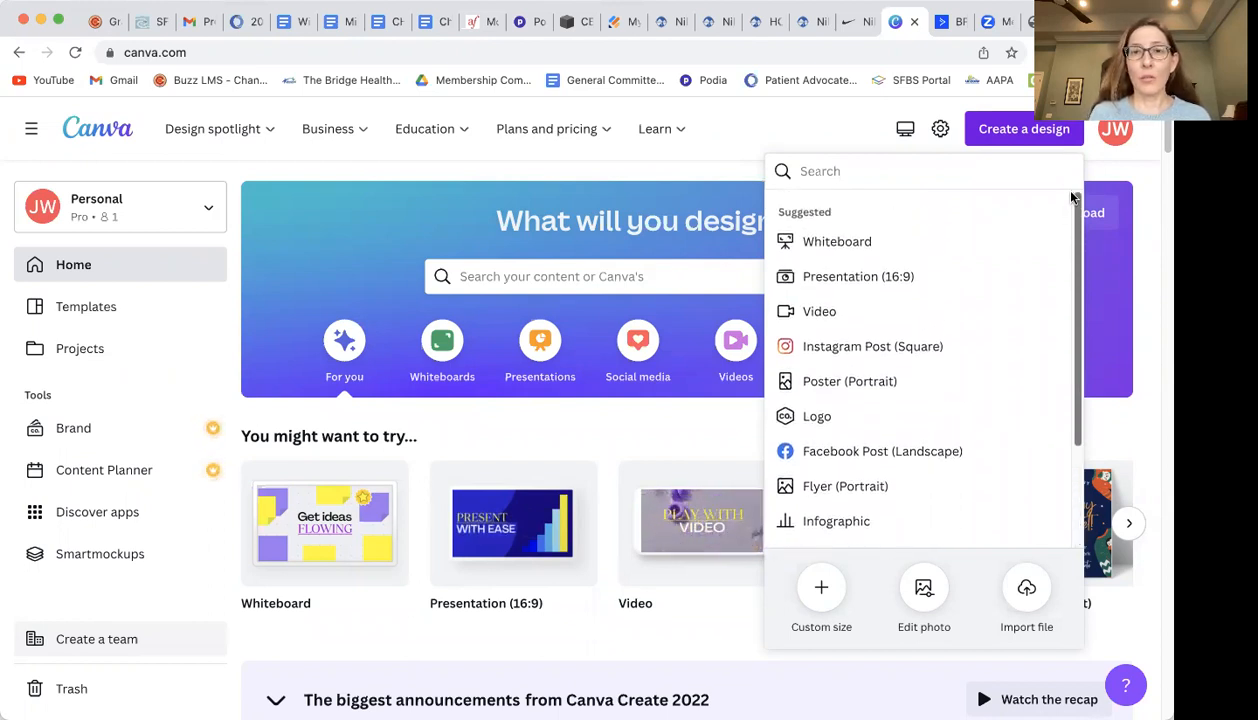
click(890, 346)
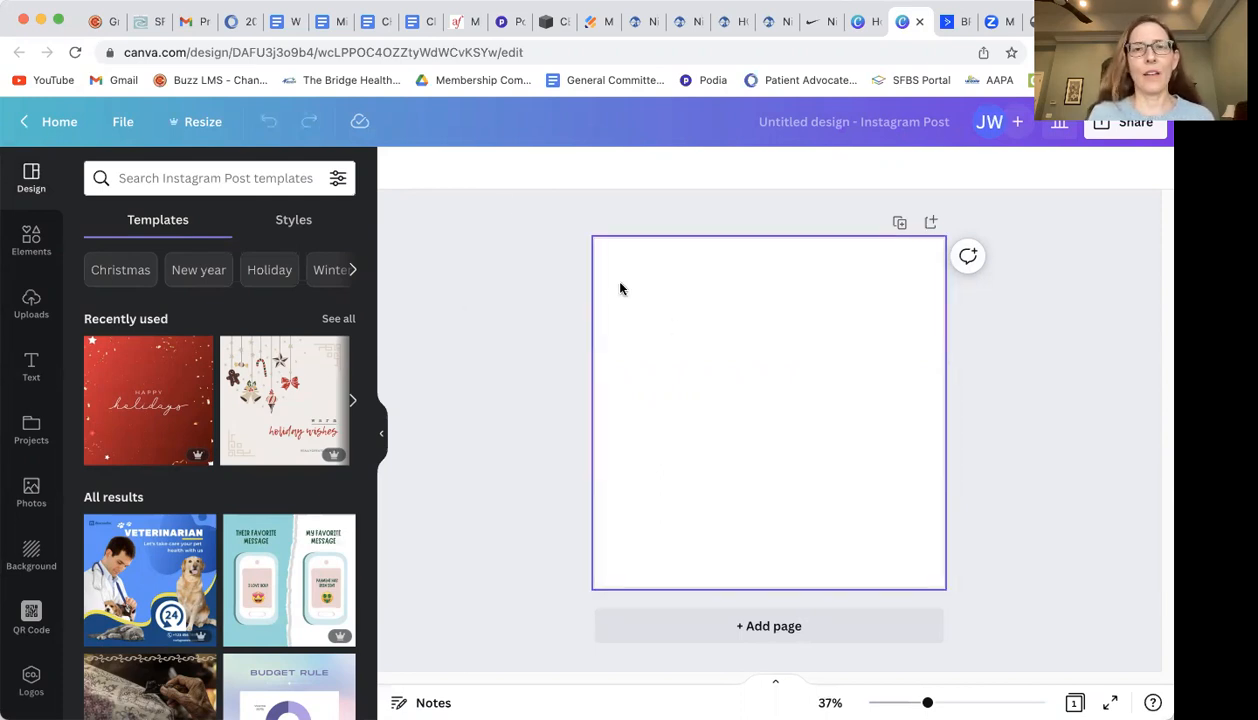
Make a resized copy of the blank design at 1080 × 70 px.
click(199, 128)
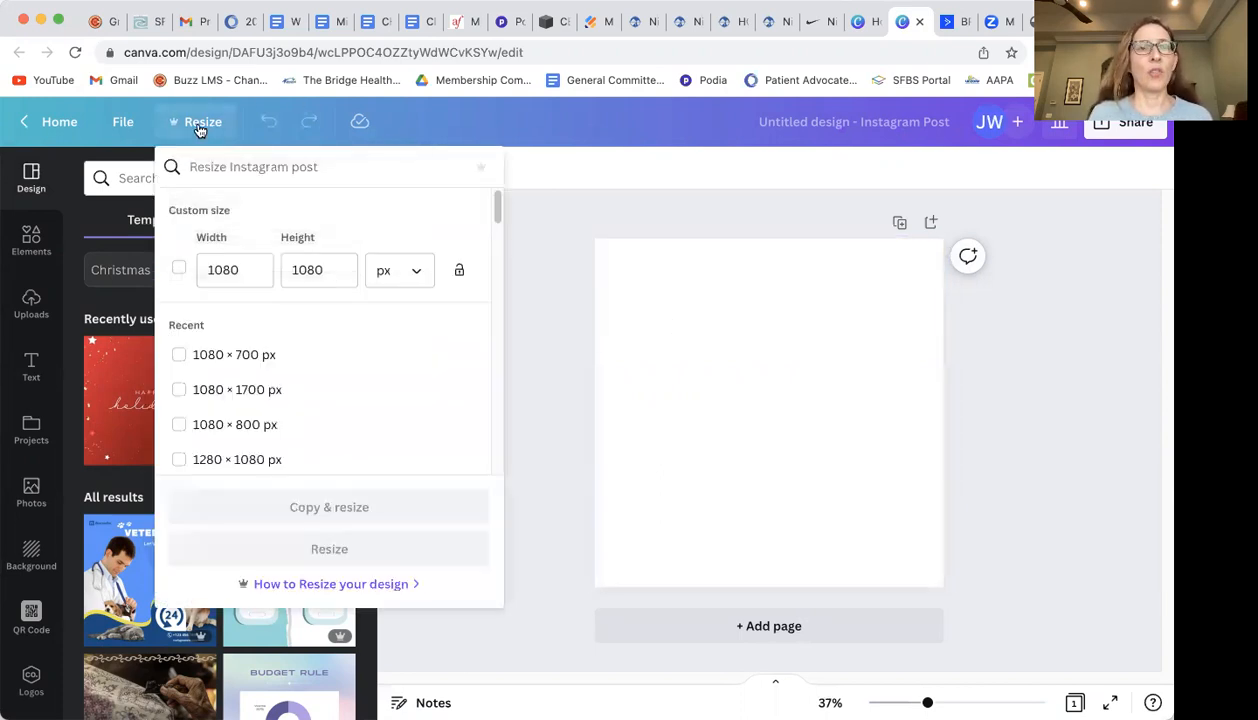
click(332, 265)
key(BackSpace)
key(BackSpace)
key(BackSpace)
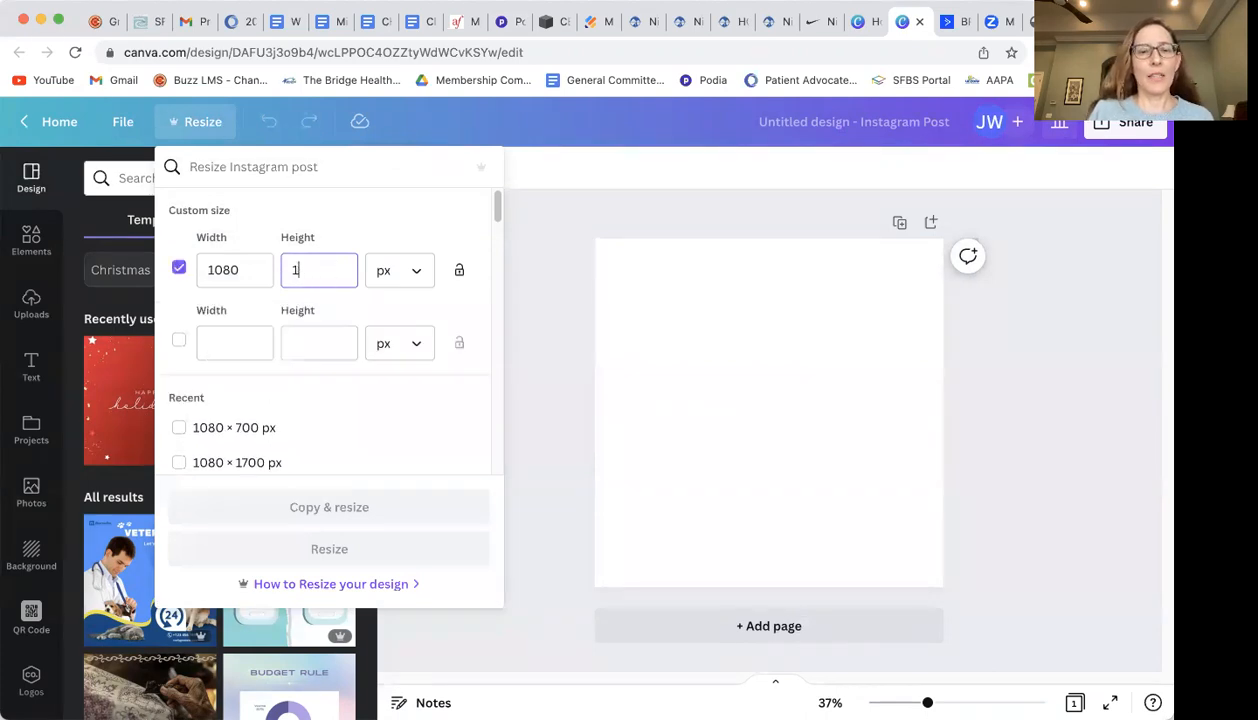
text(70)
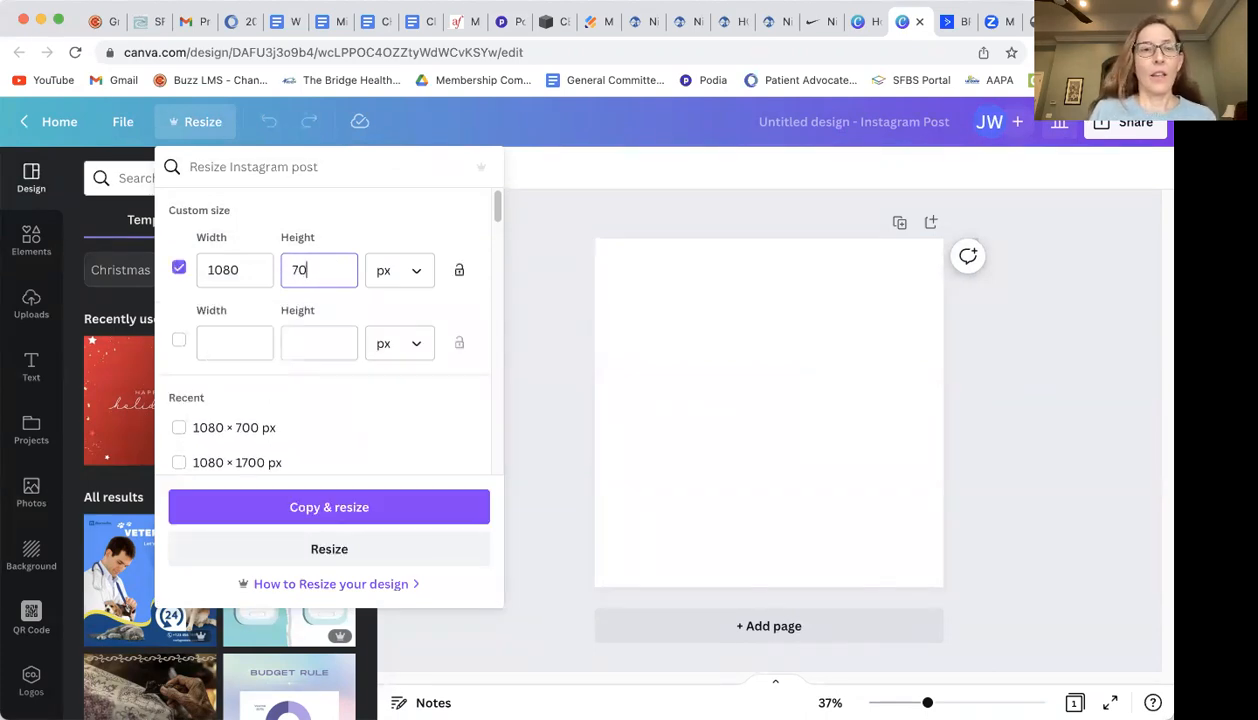
click(331, 505)
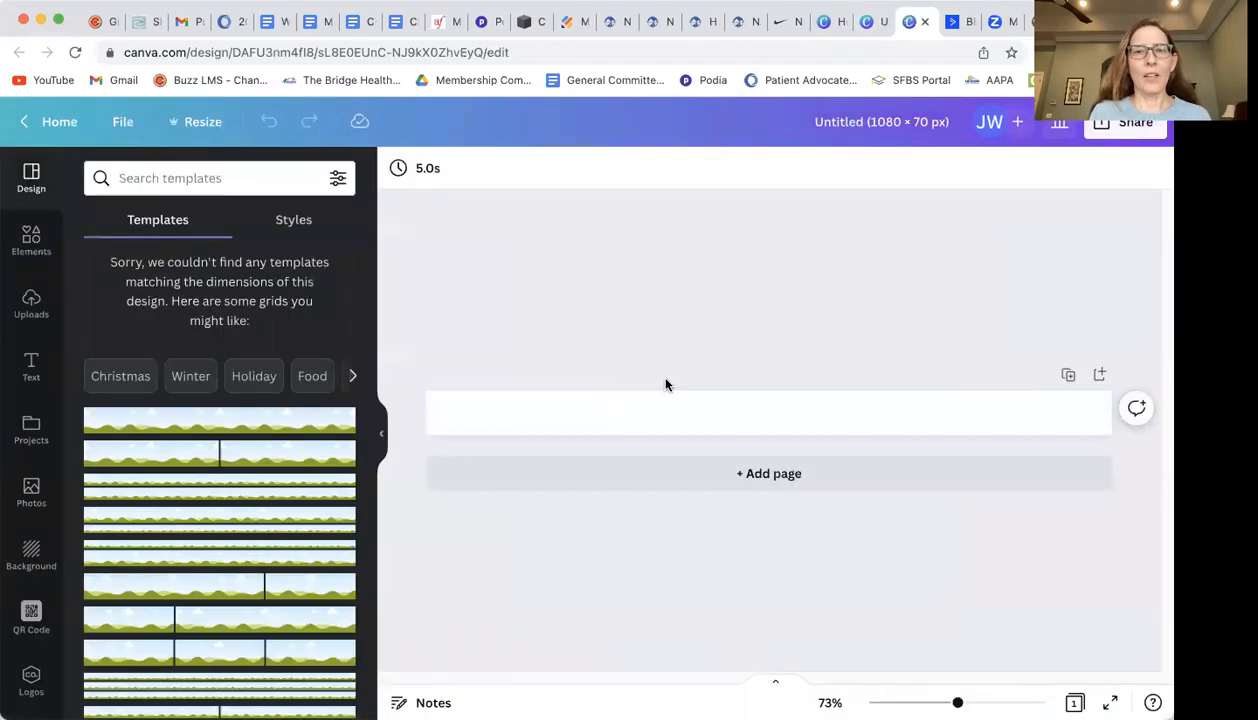
Make another resized copy of the design at 1080 × 700 px.
click(688, 407)
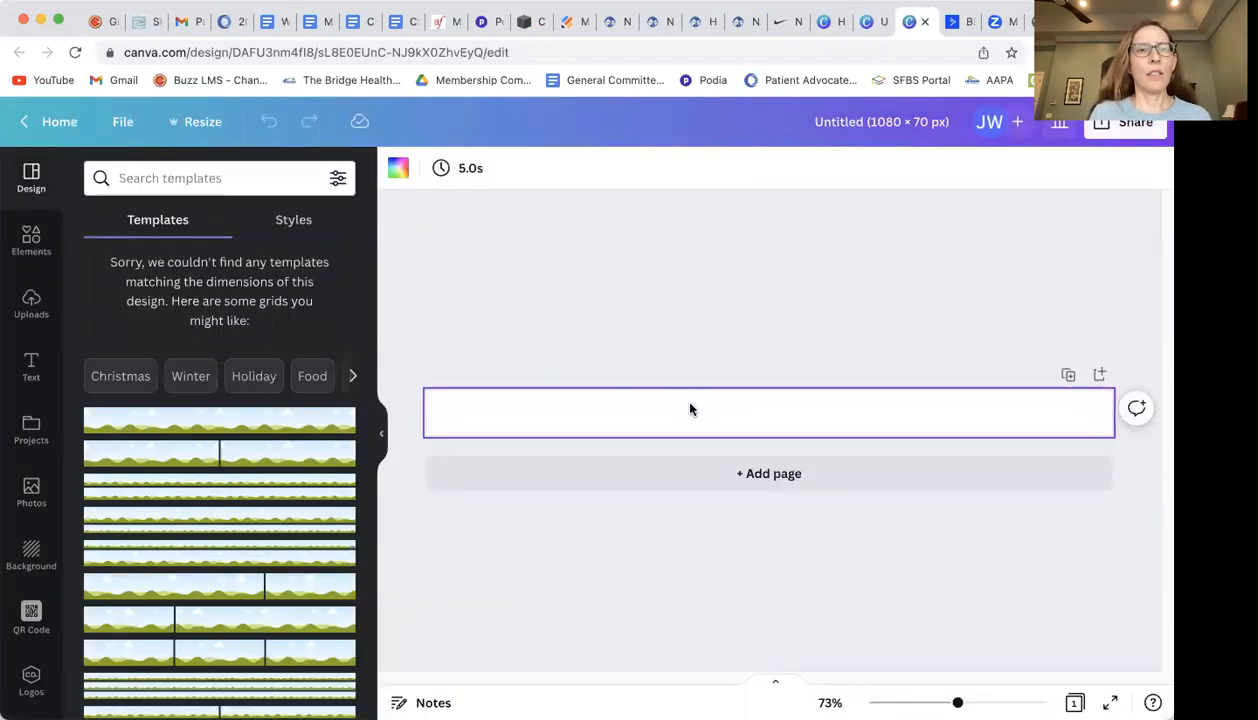
click(202, 122)
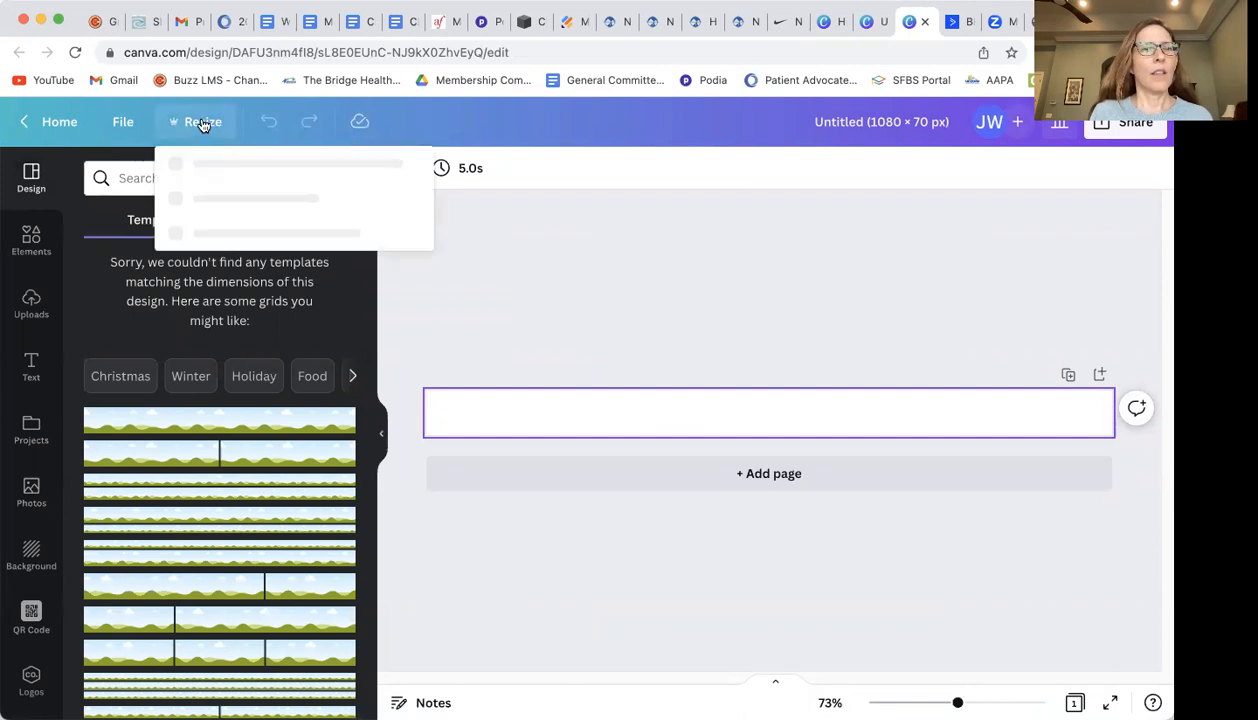
click(304, 268)
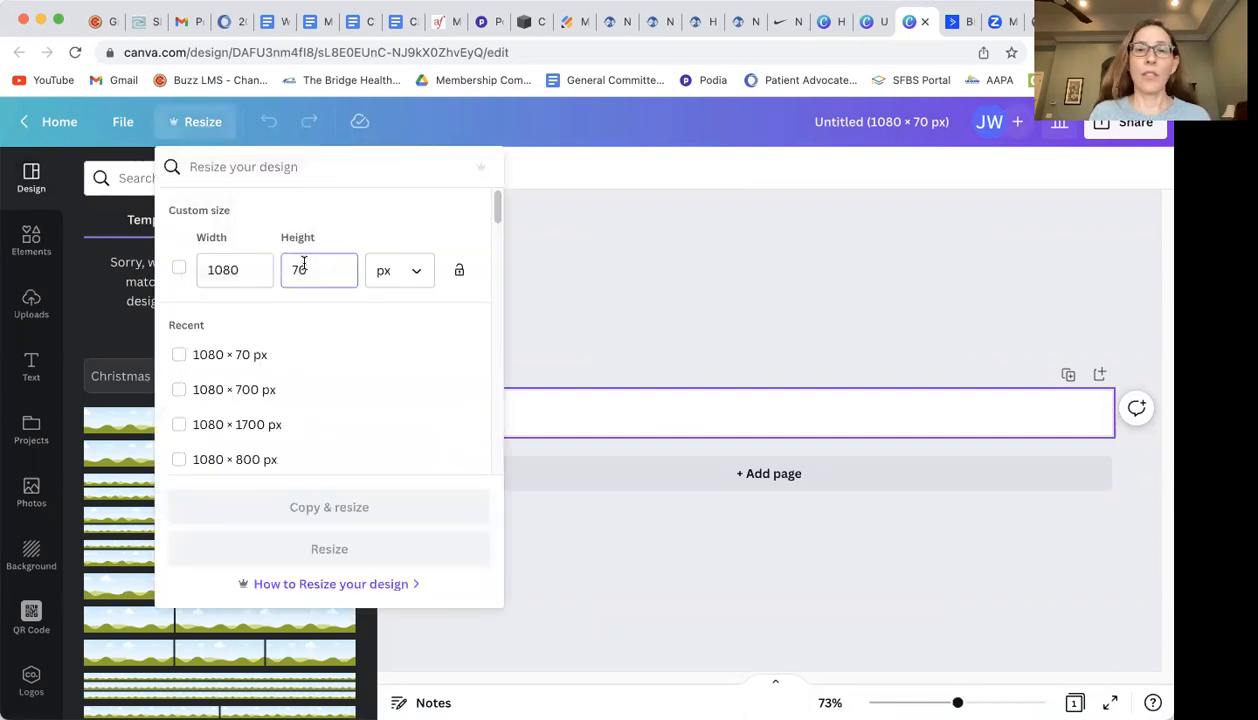
text(0)
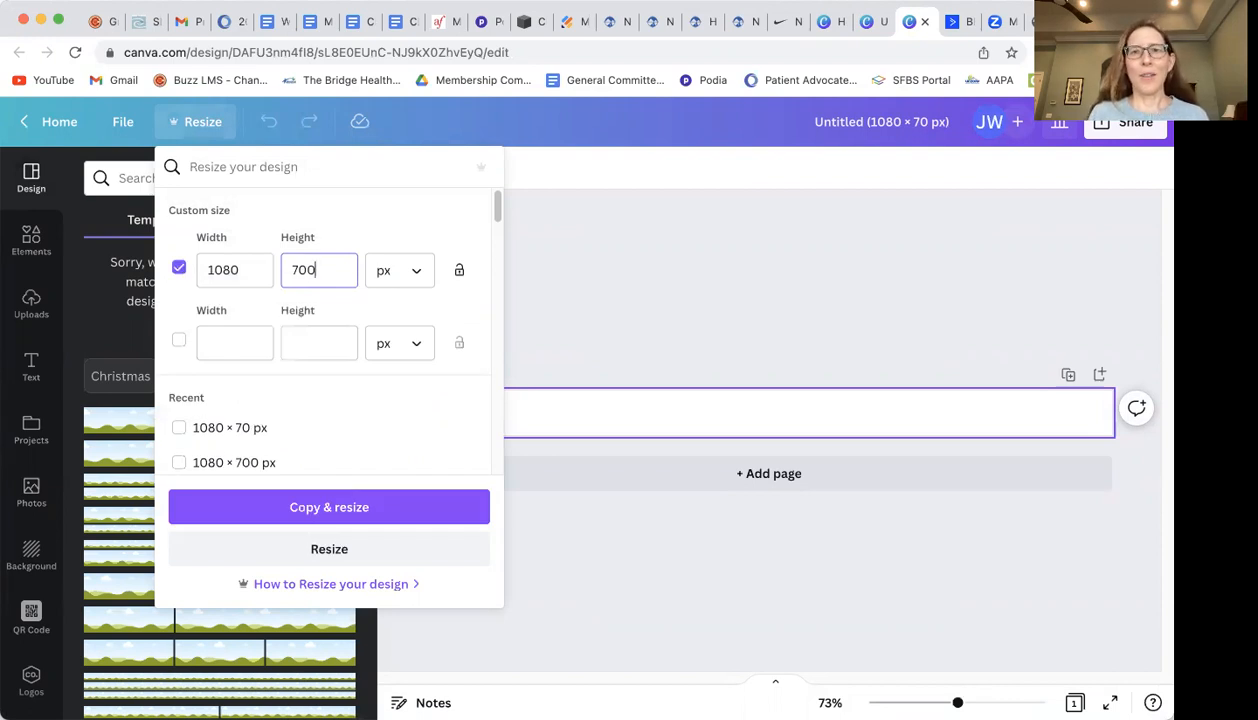
click(268, 490)
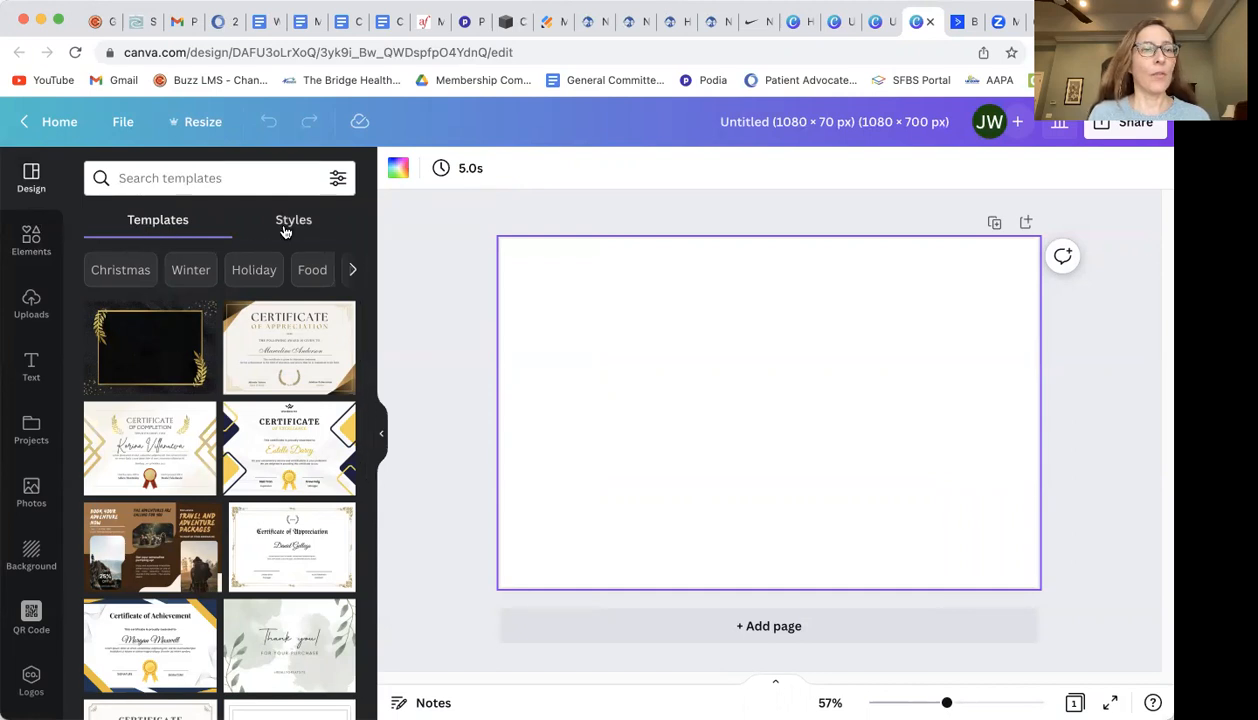
Search the design templates for "holiday".
mouse_move(369, 255)
mouse_down()
mouse_move(369, 360)
mouse_move(367, 243)
mouse_up()
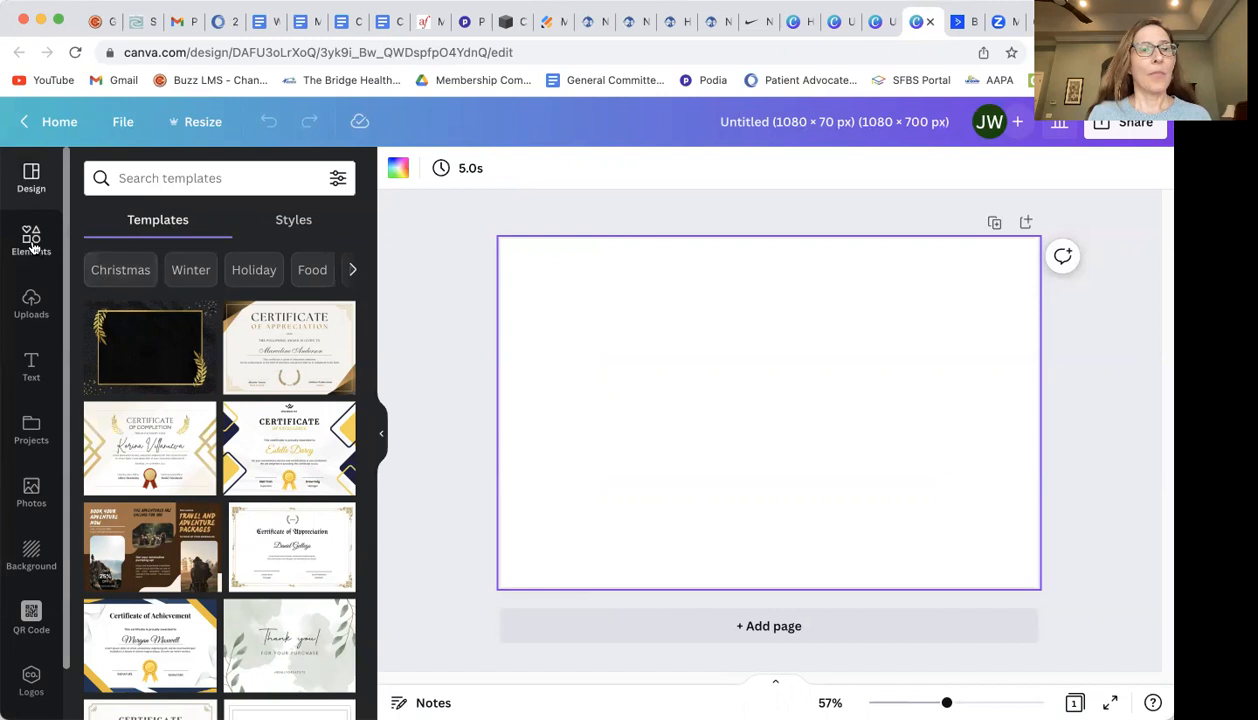
click(290, 226)
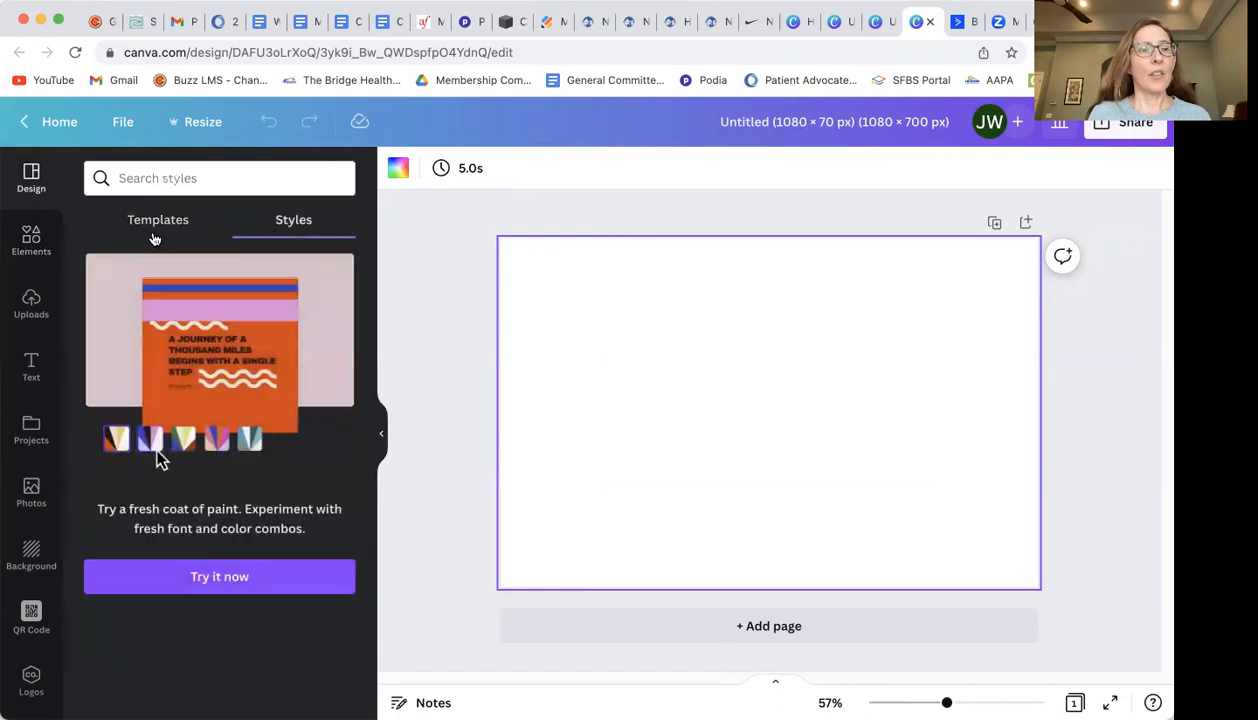
click(155, 236)
click(175, 177)
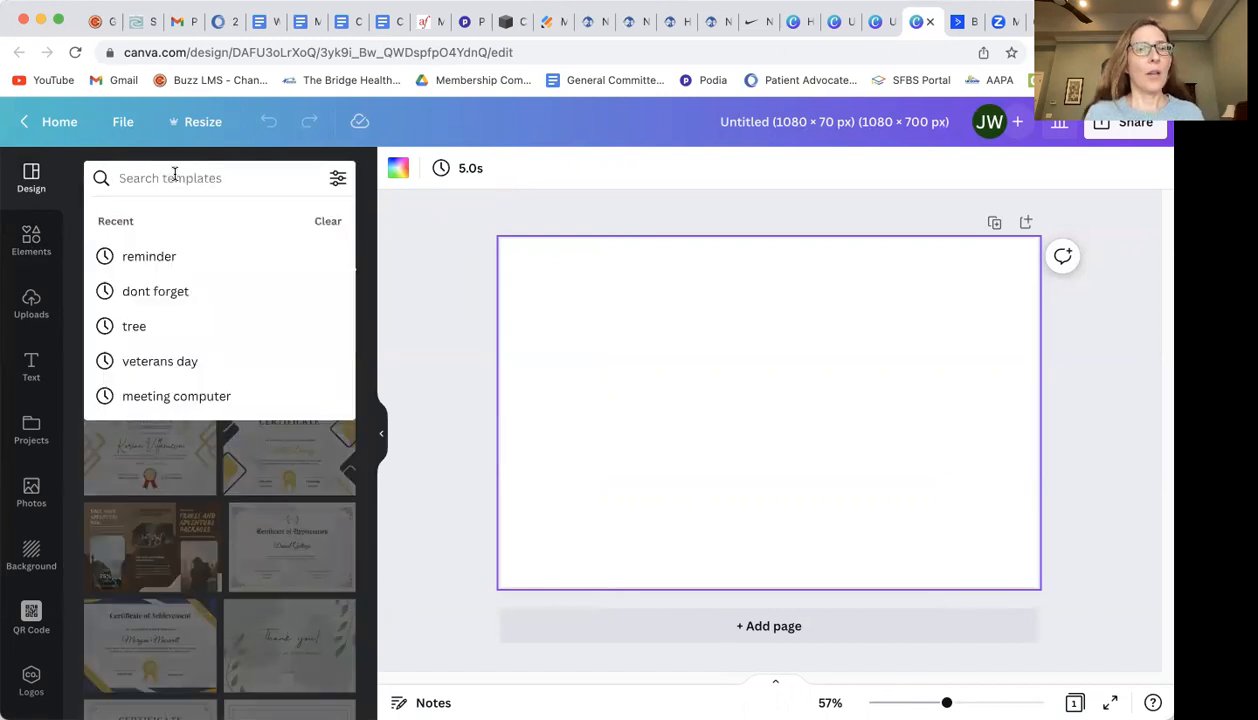
text(holiday)
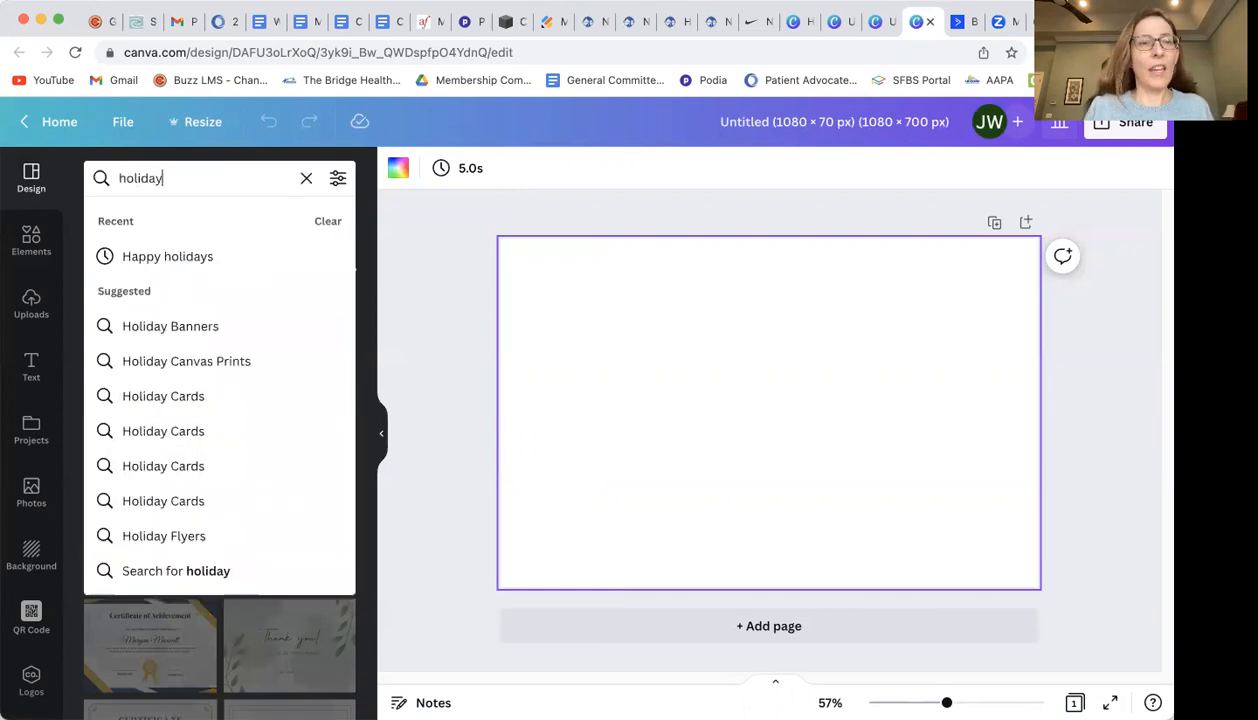
key(Return)
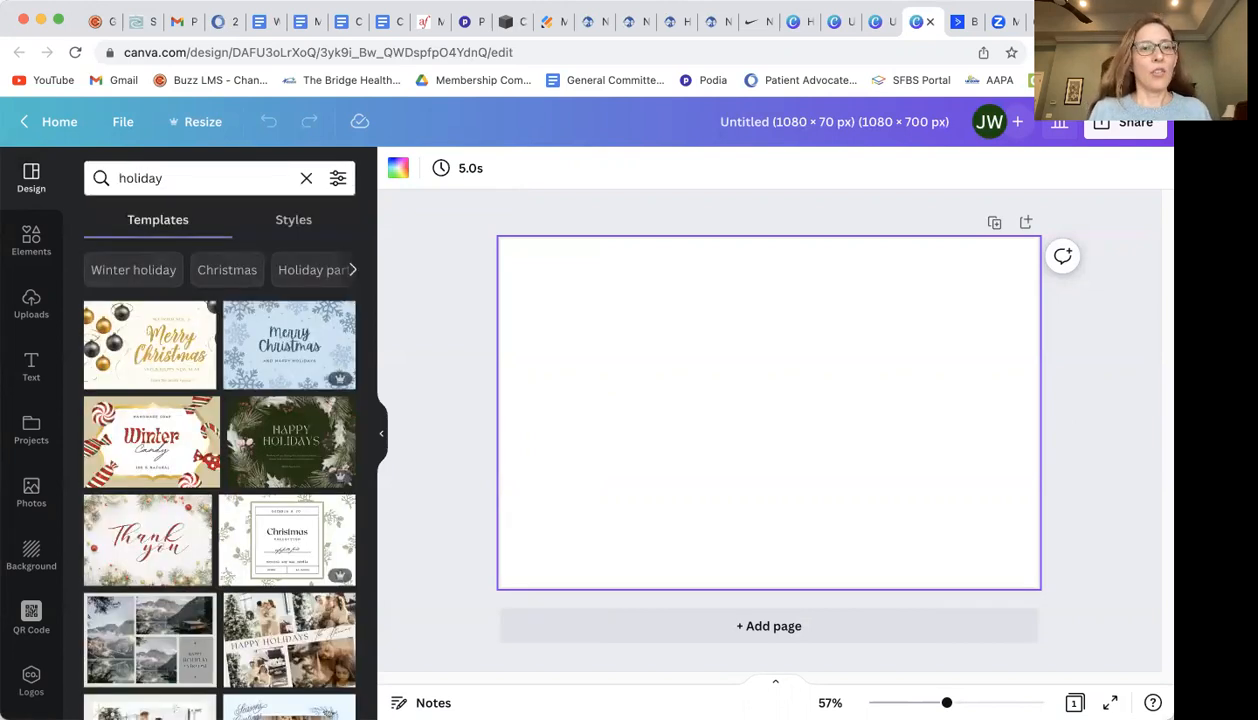
Try several holiday templates on the page: gold-and-black Merry Christmas, poinsettia Merry Christmas, Holiday Party, Hello Winter and teal Happy Holiday.
click(190, 310)
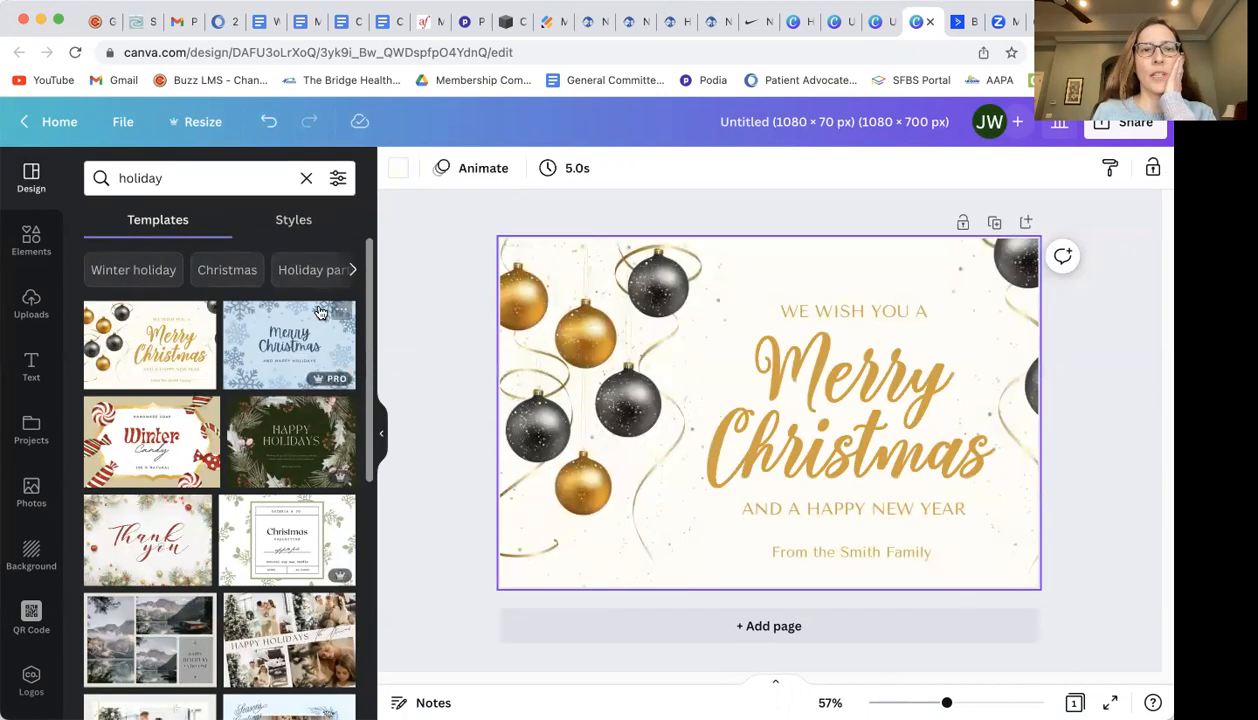
scroll(368, 252, down, 1)
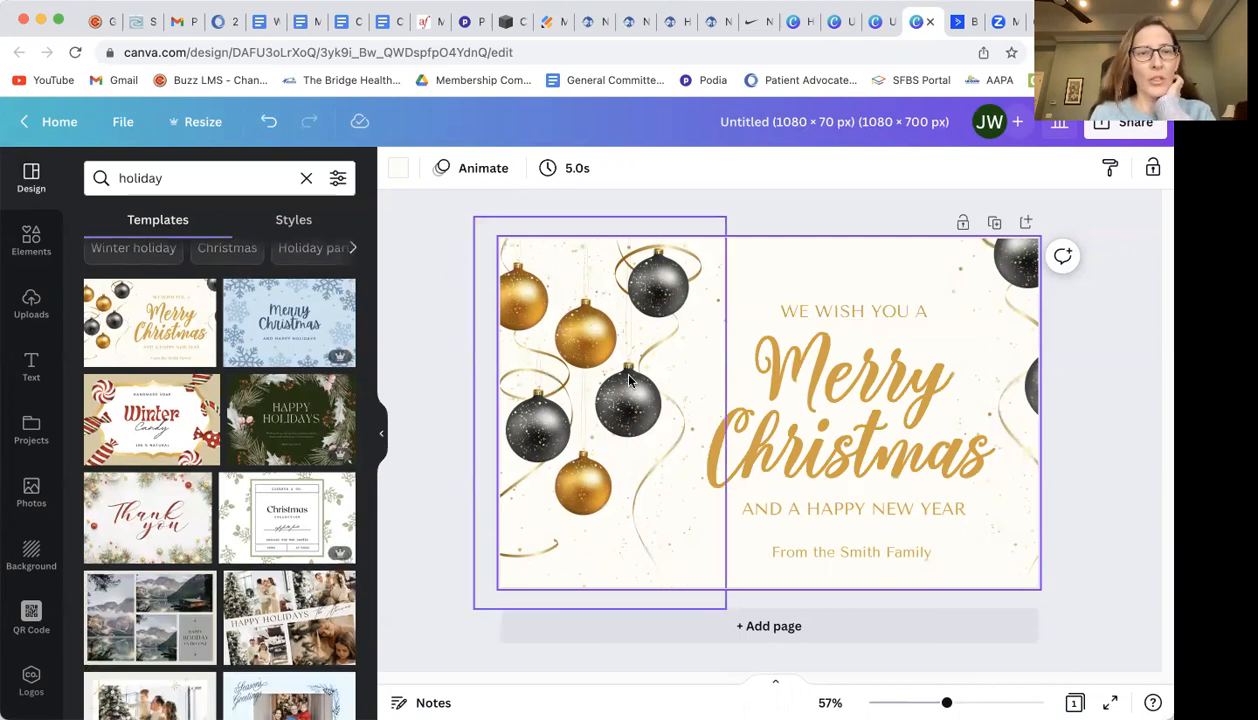
drag(367, 398, 369, 530)
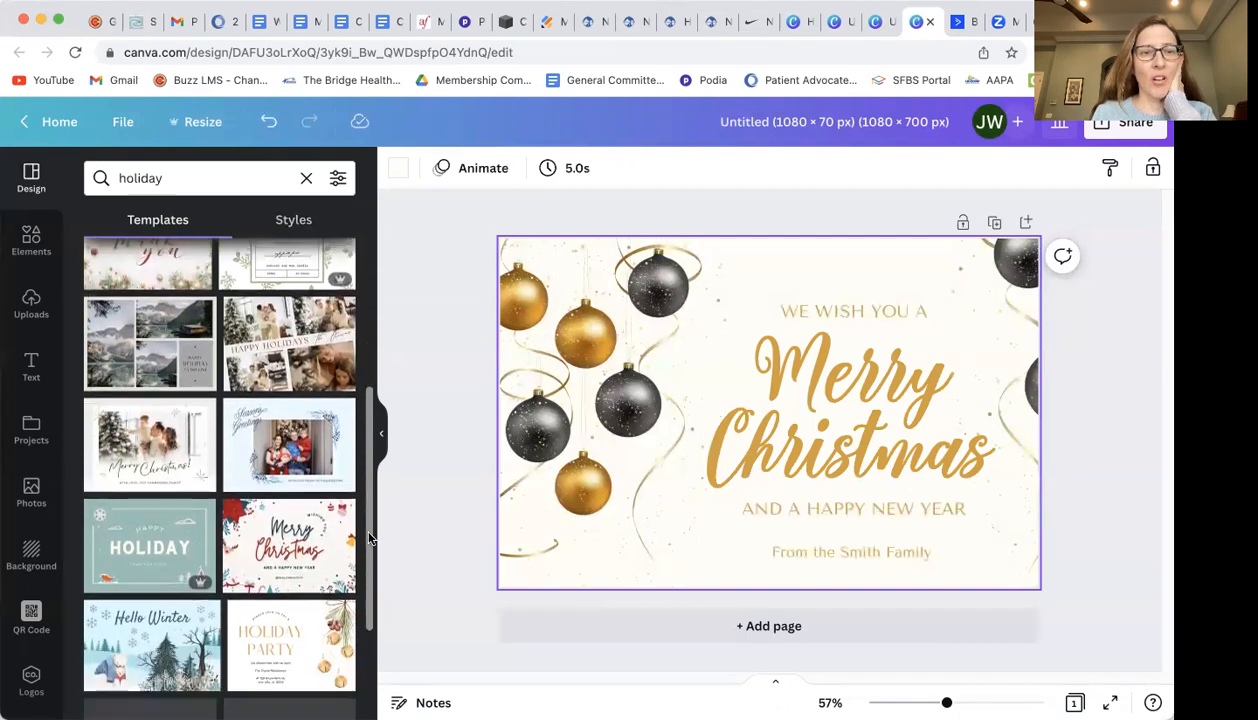
click(295, 565)
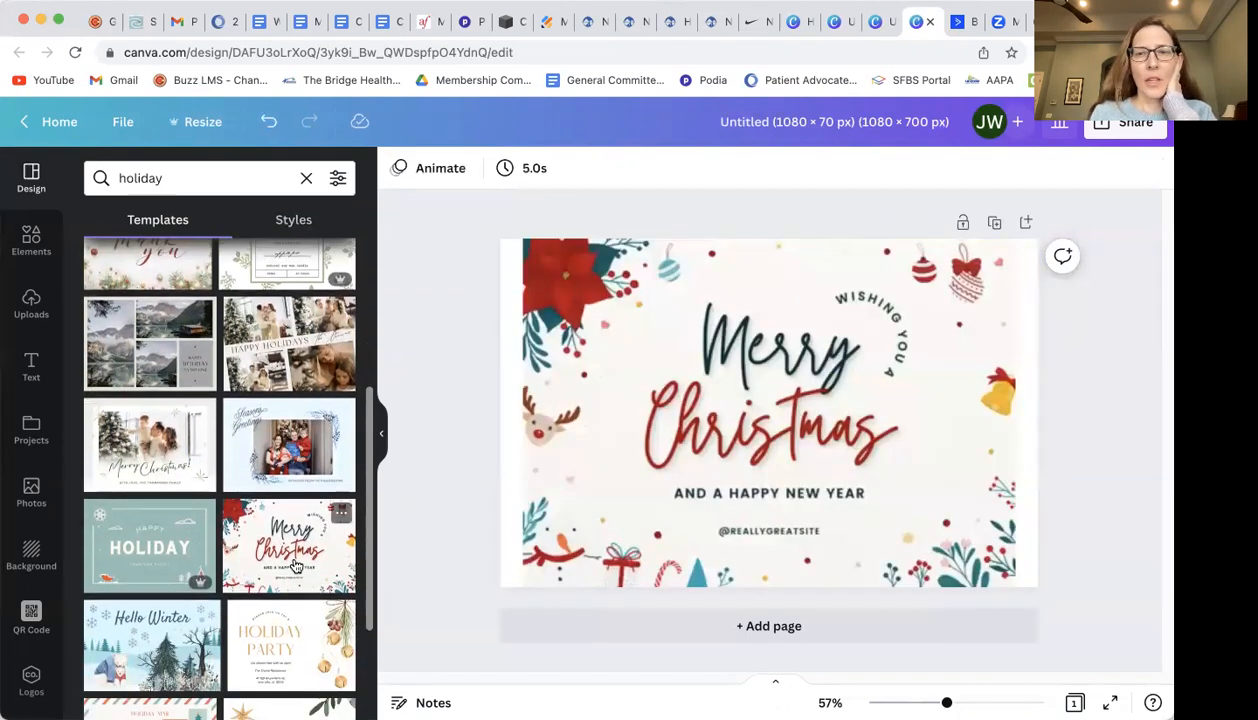
click(285, 647)
click(147, 645)
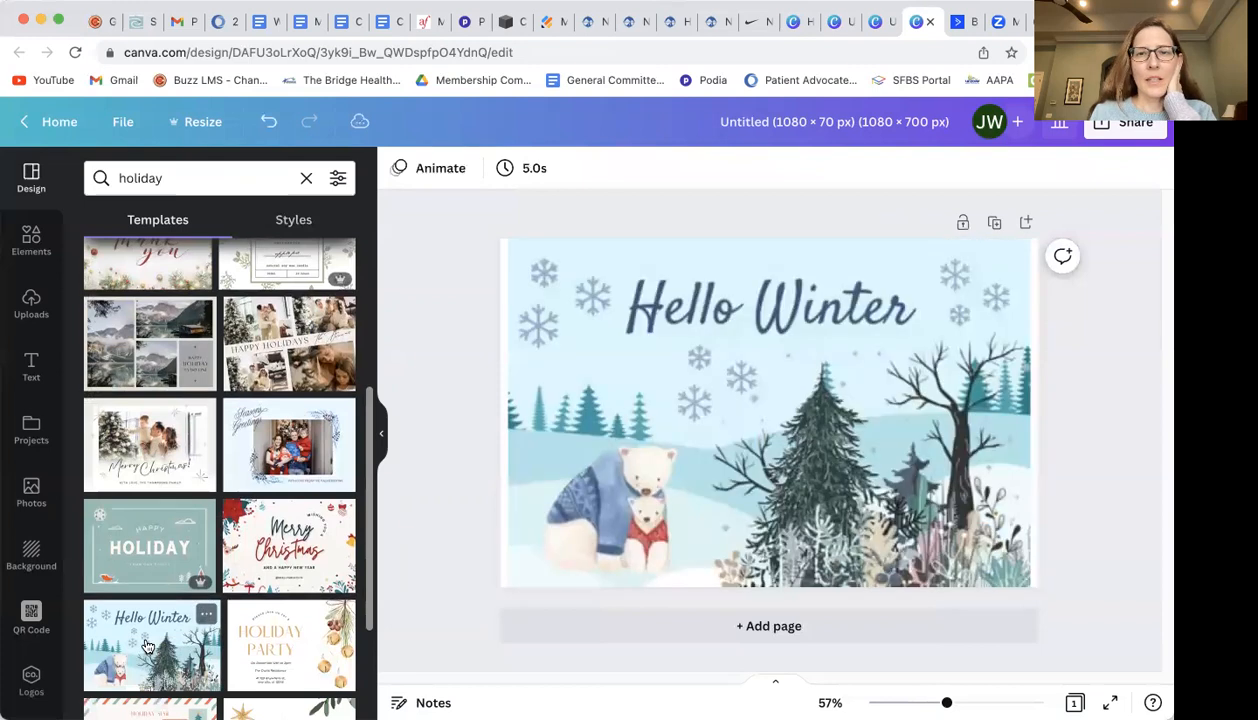
click(147, 568)
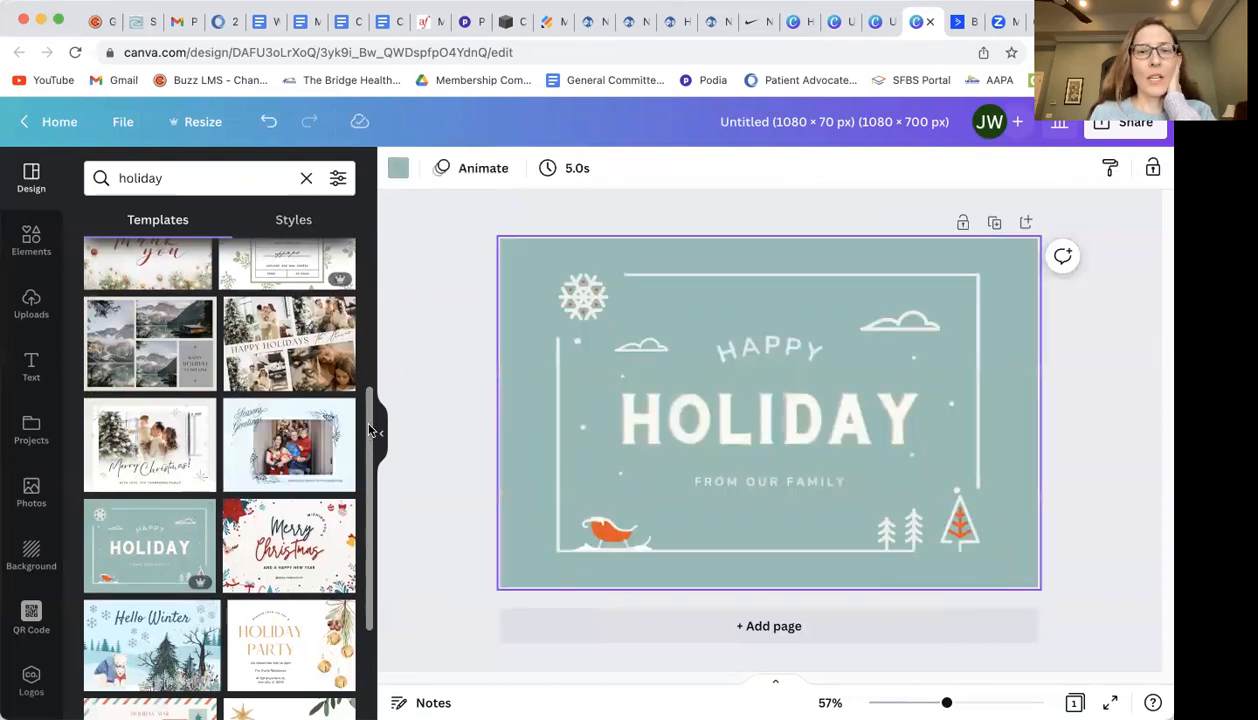
Apply the Christmas Party template with the watercolor tree and check that its details, title and heading text boxes can be selected.
scroll(369, 430, down, 3)
click(307, 580)
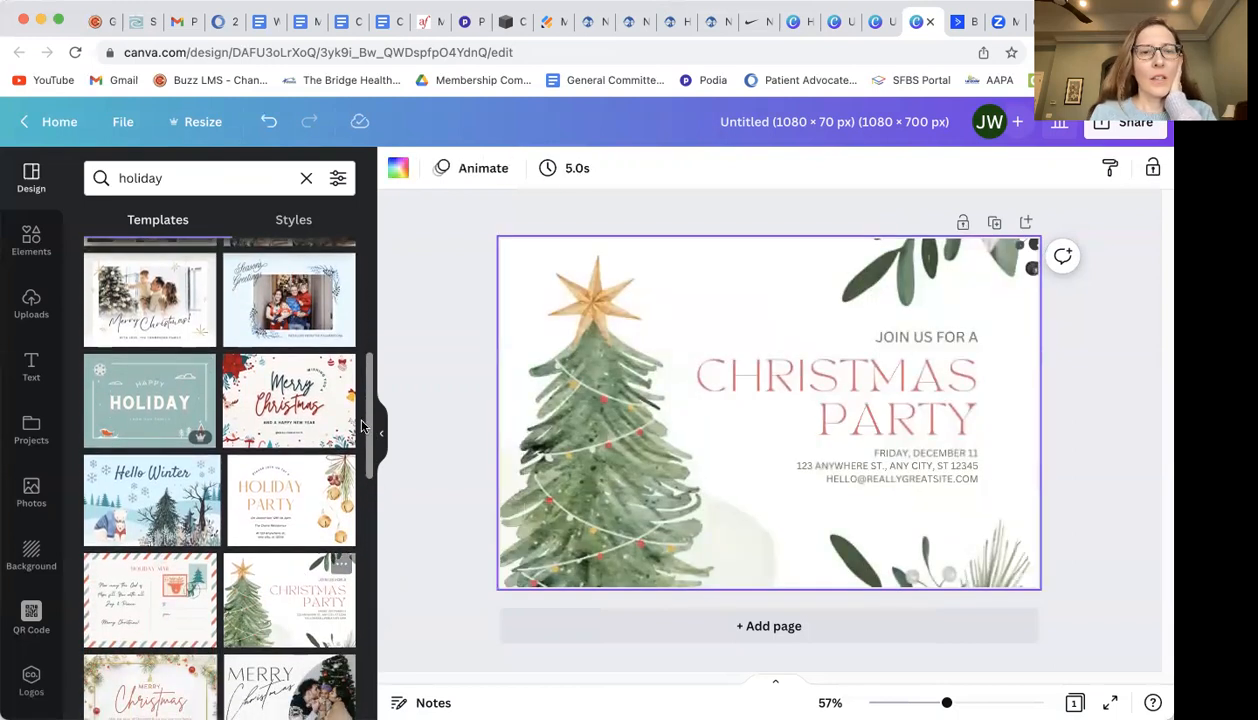
scroll(290, 480, down, 5)
click(883, 480)
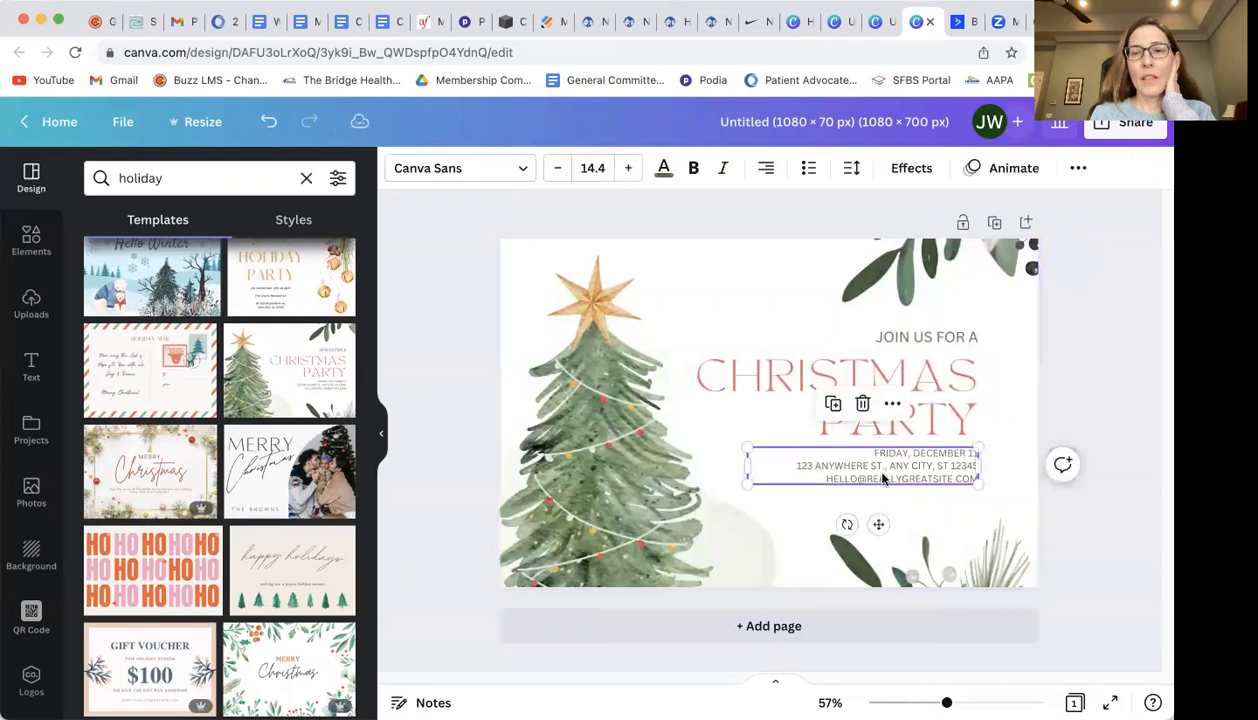
click(922, 420)
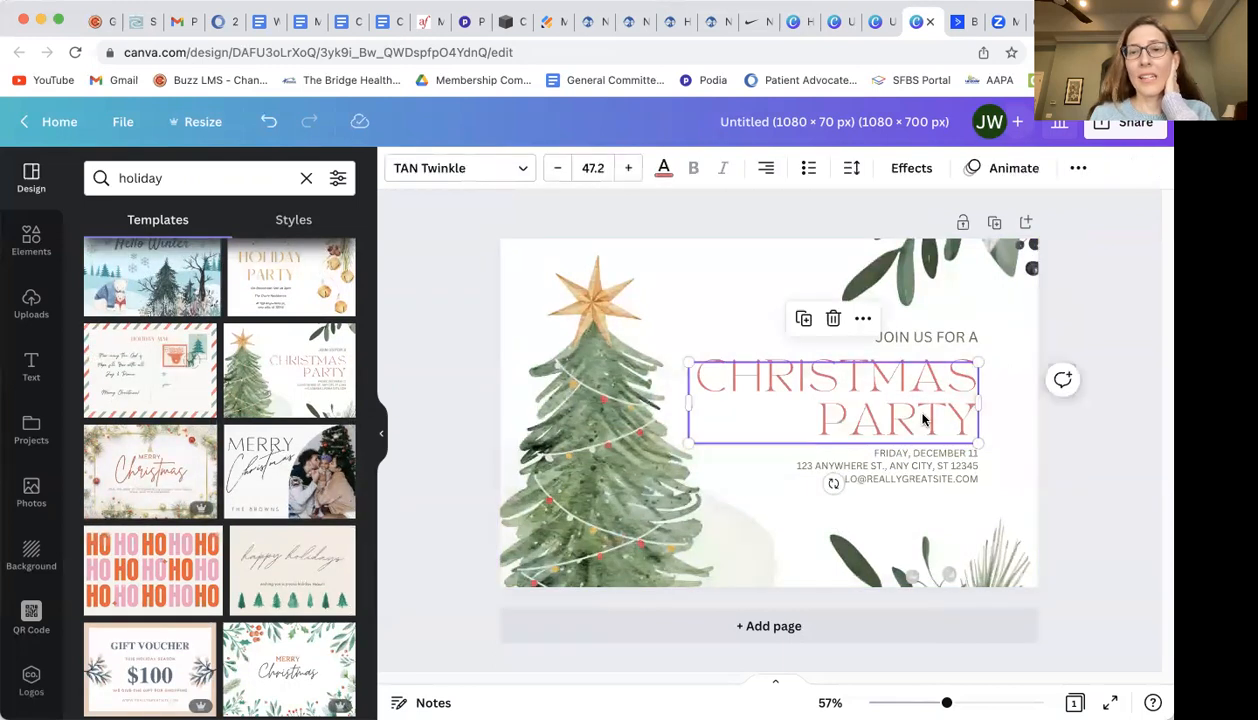
click(910, 343)
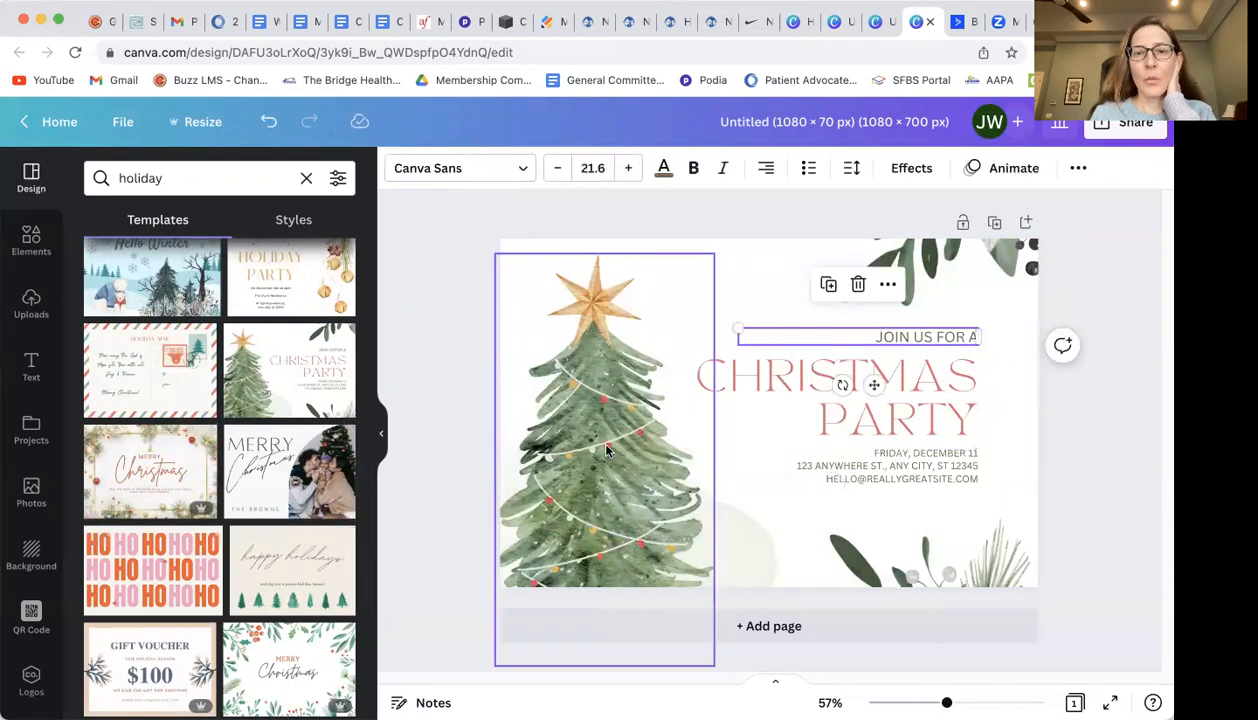
Shift the Christmas tree illustration slightly, then delete it from the card and open the elements library.
mouse_move(605, 450)
mouse_down()
mouse_move(562, 486)
mouse_move(601, 428)
mouse_up()
click(414, 425)
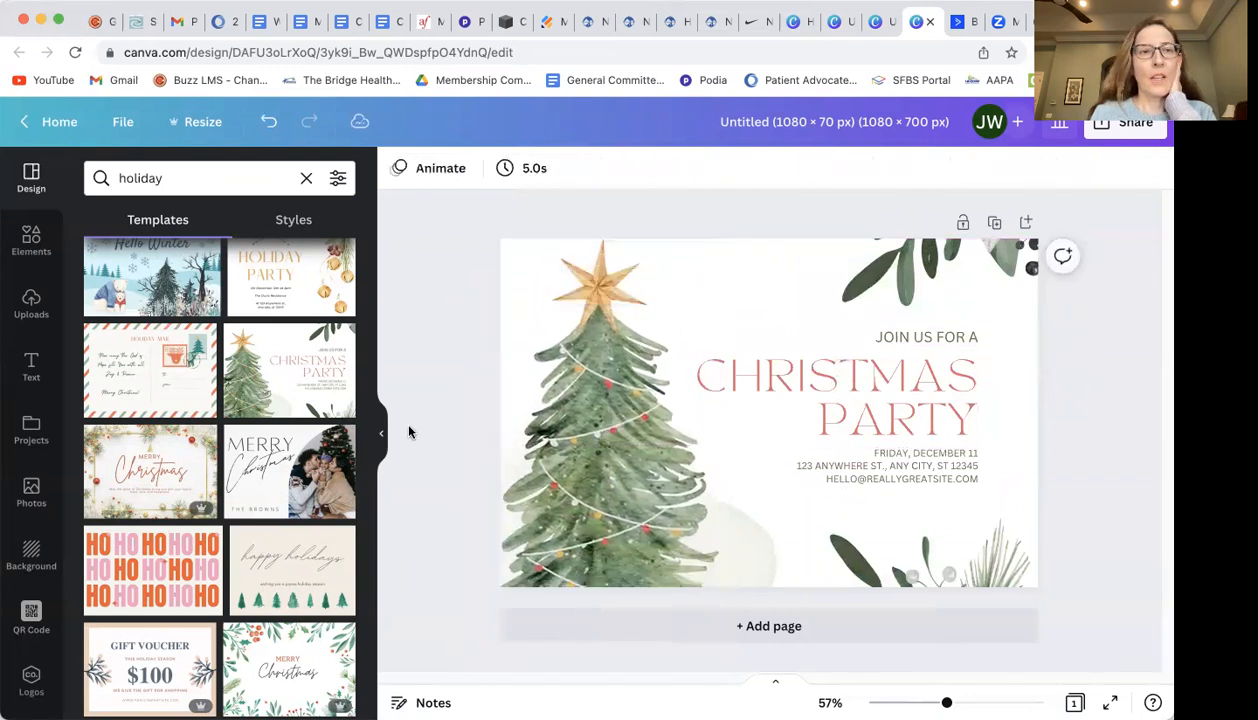
click(33, 240)
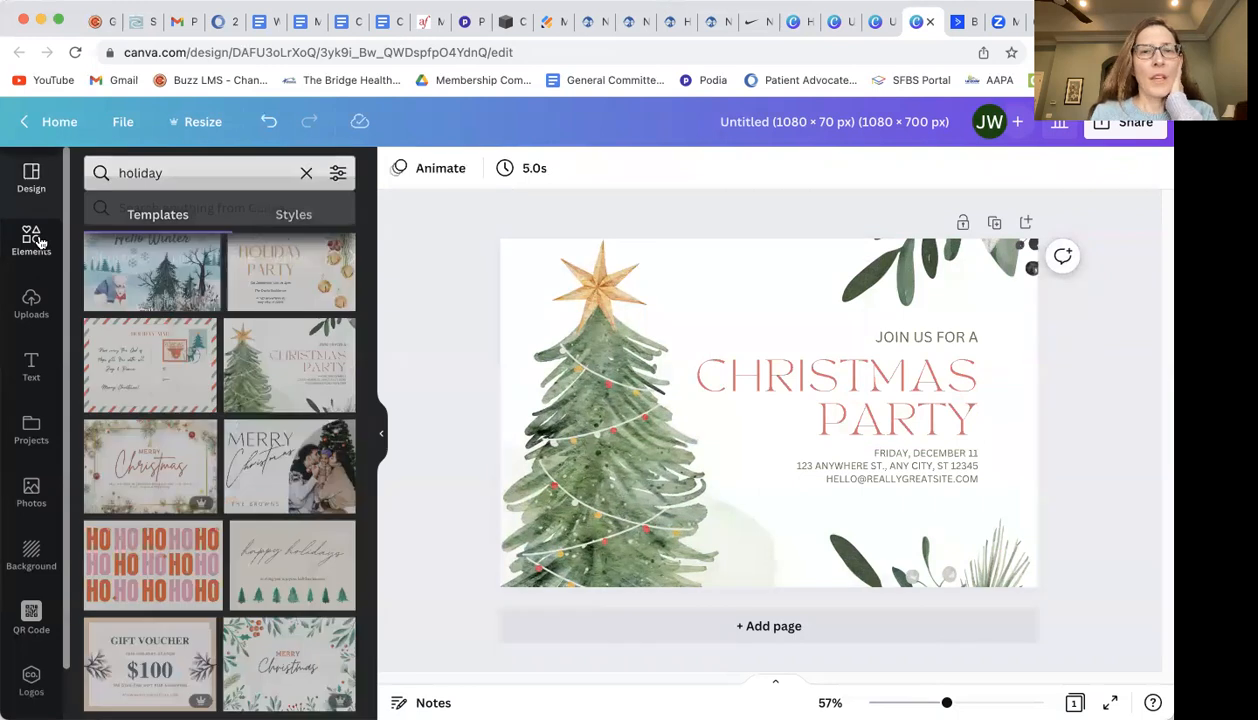
click(624, 320)
key(Delete)
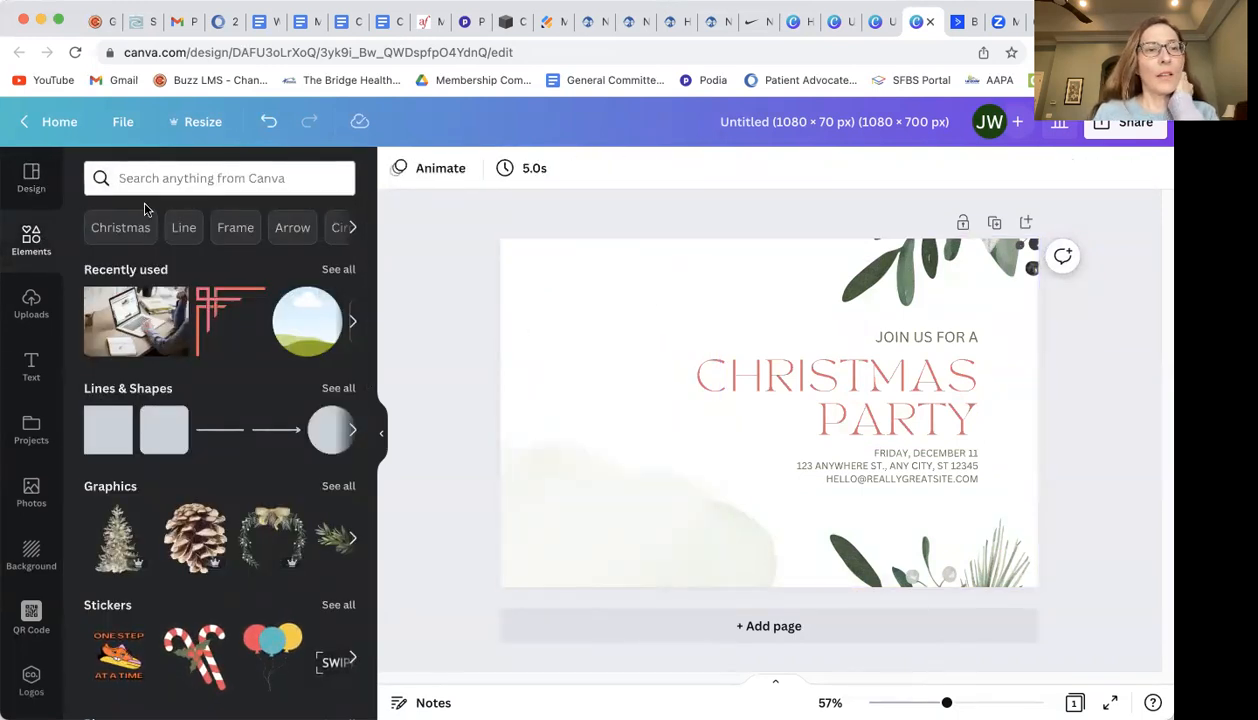
Try a circular photo frame in the upper-left area of the card and delete it.
click(312, 322)
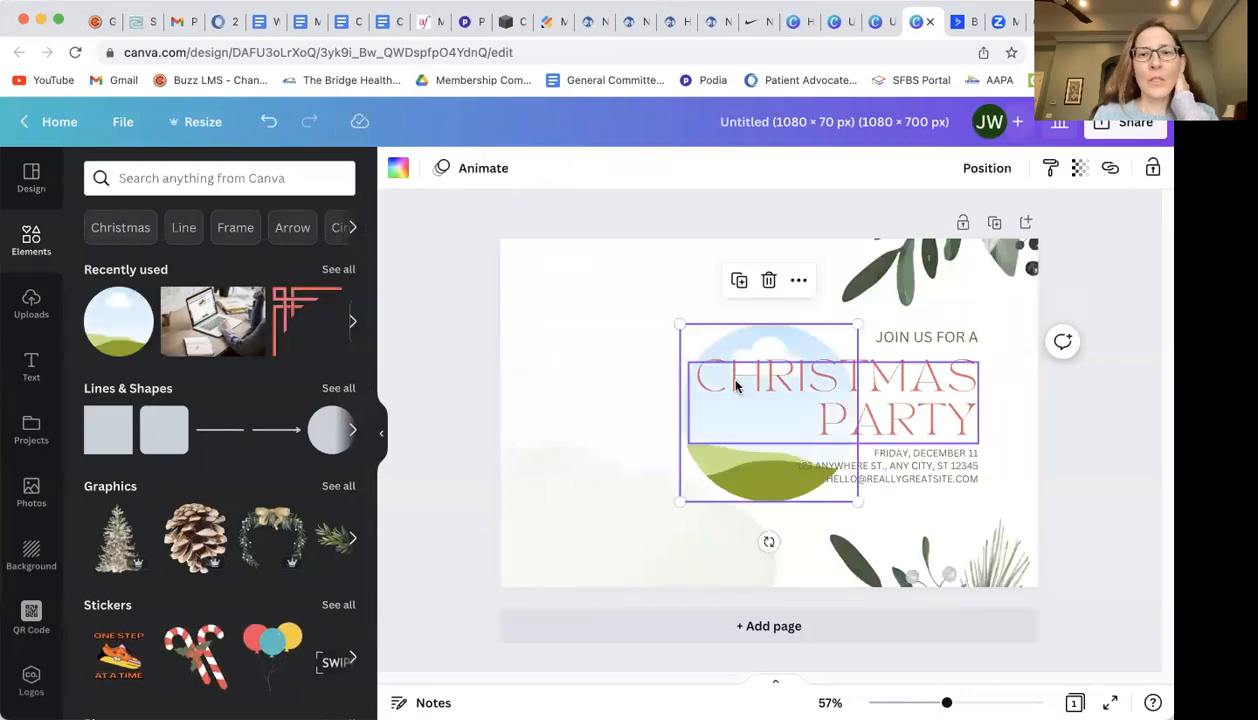
click(760, 462)
click(719, 428)
drag(722, 467, 556, 378)
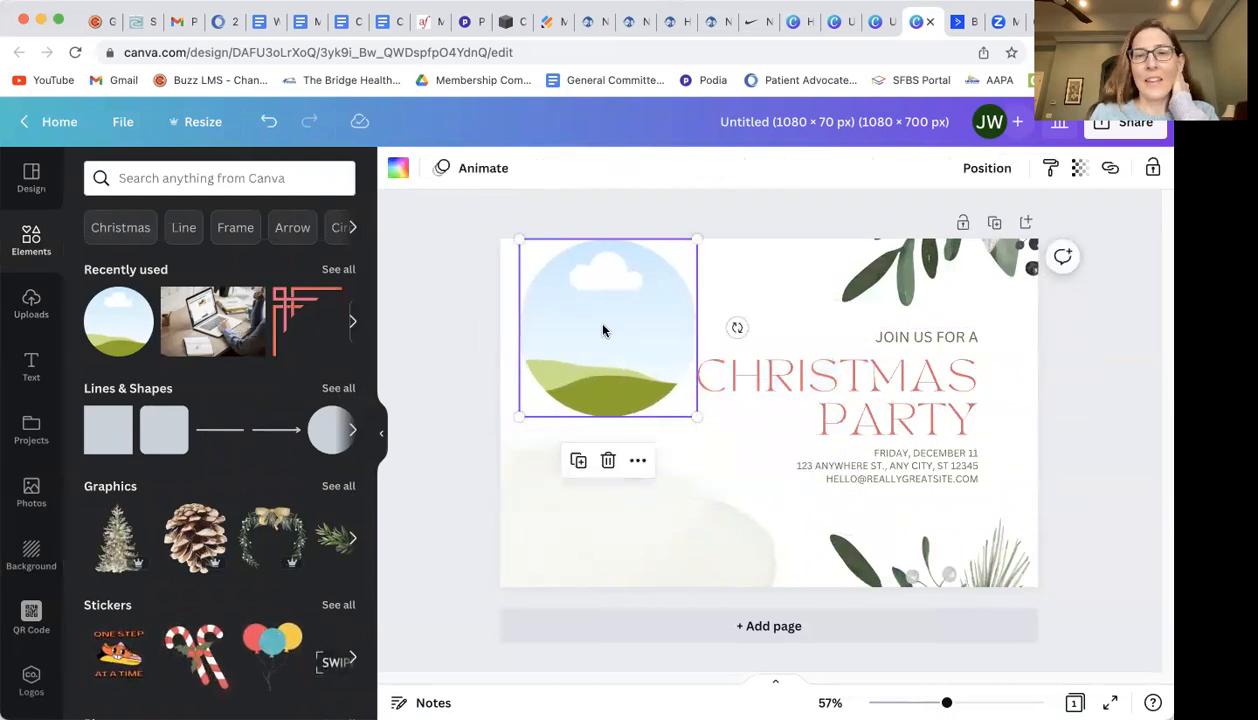
key(Delete)
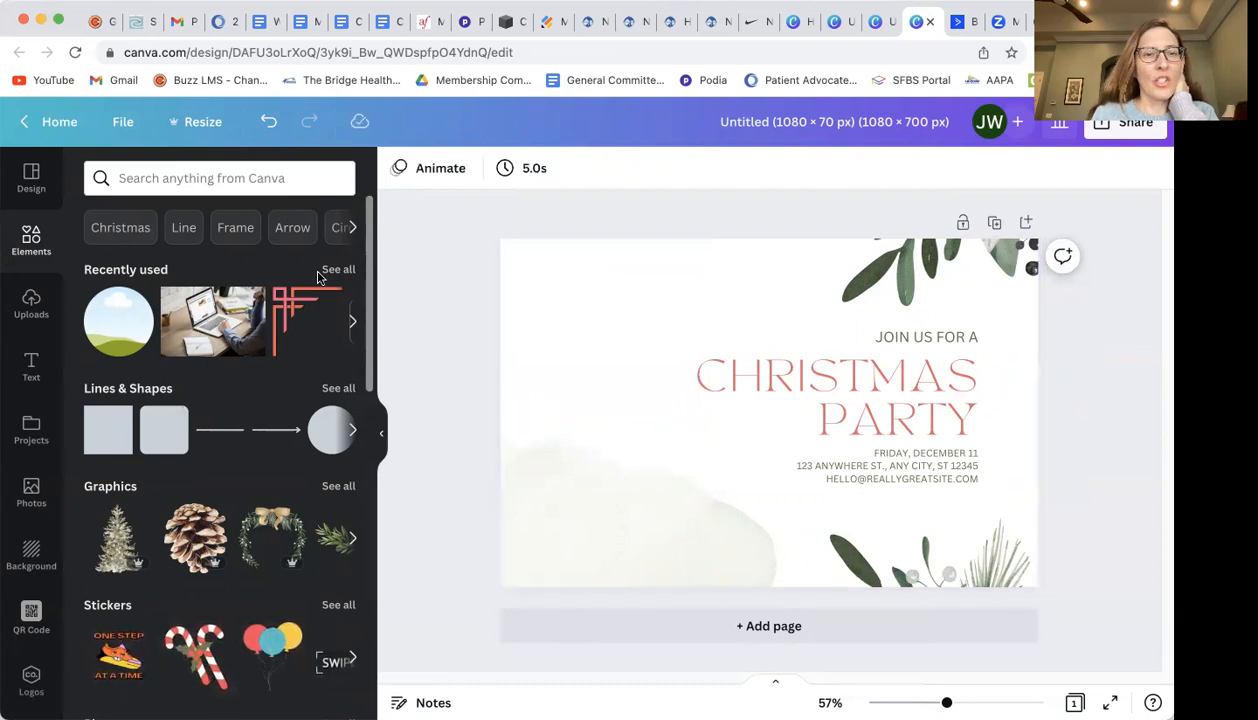
scroll(369, 277, down, 5)
scroll(358, 302, up, 6)
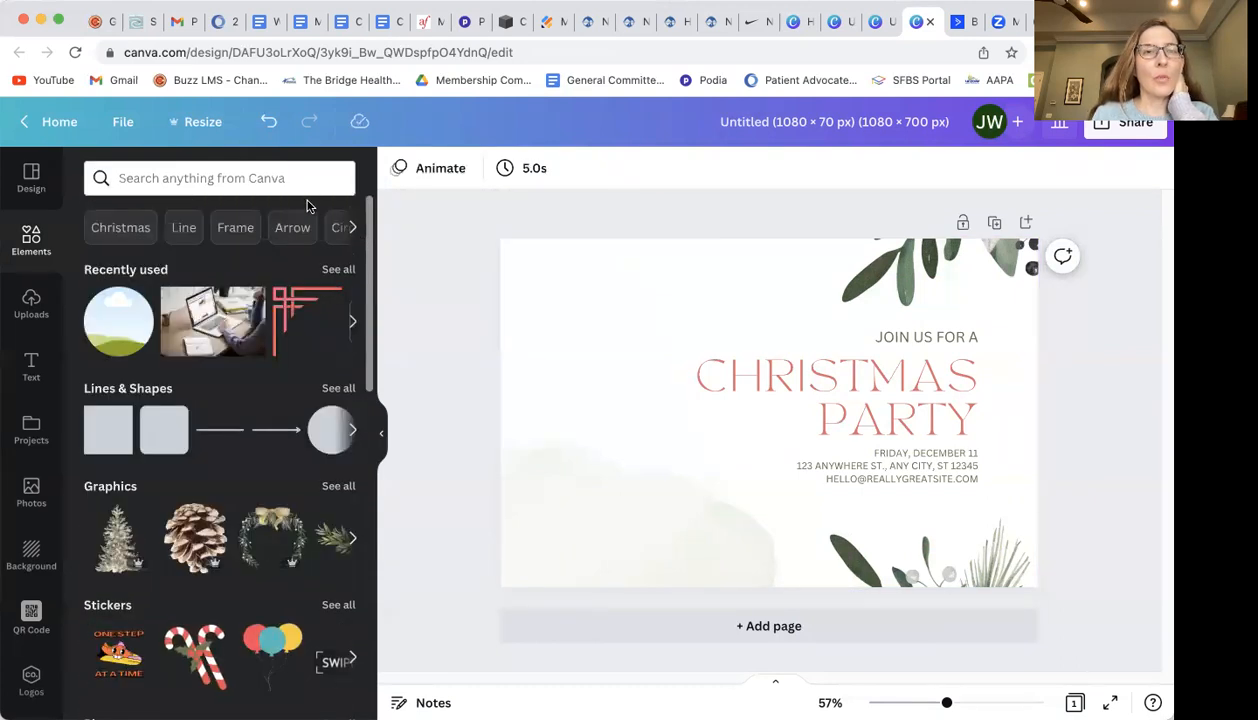
Search the elements library for "arrow" and show all matching graphics.
click(298, 177)
text(arrow)
key(Return)
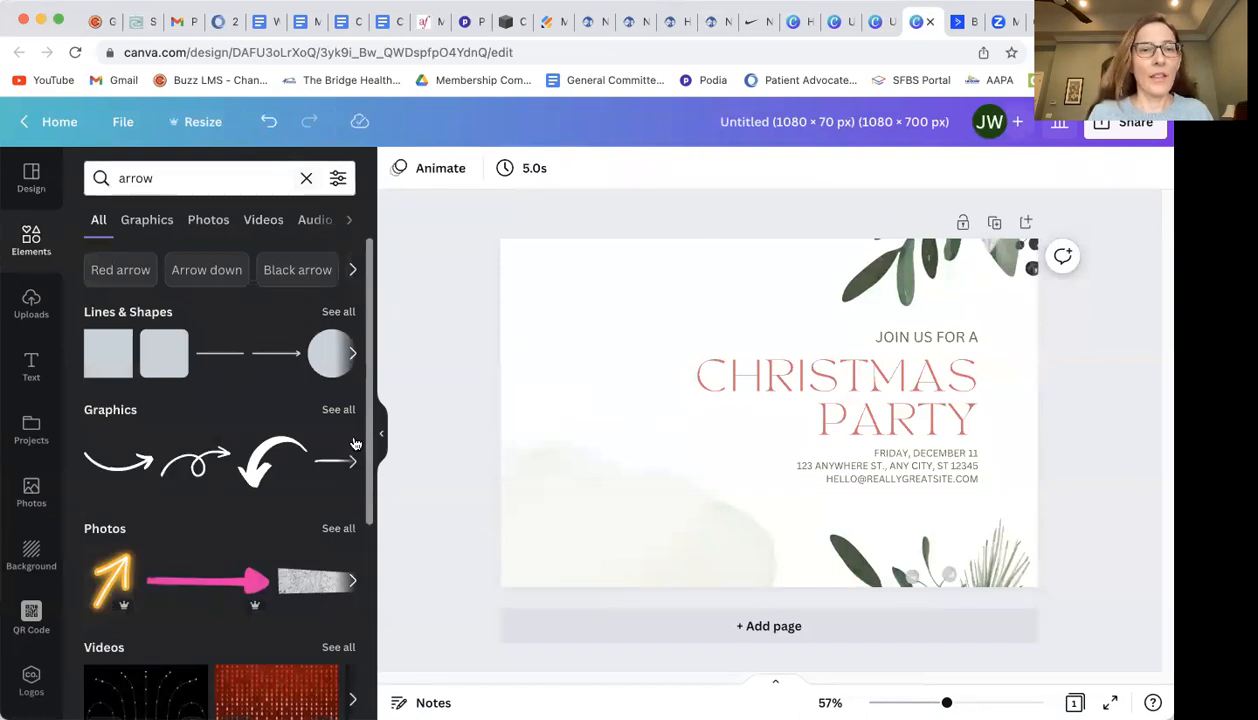
click(345, 412)
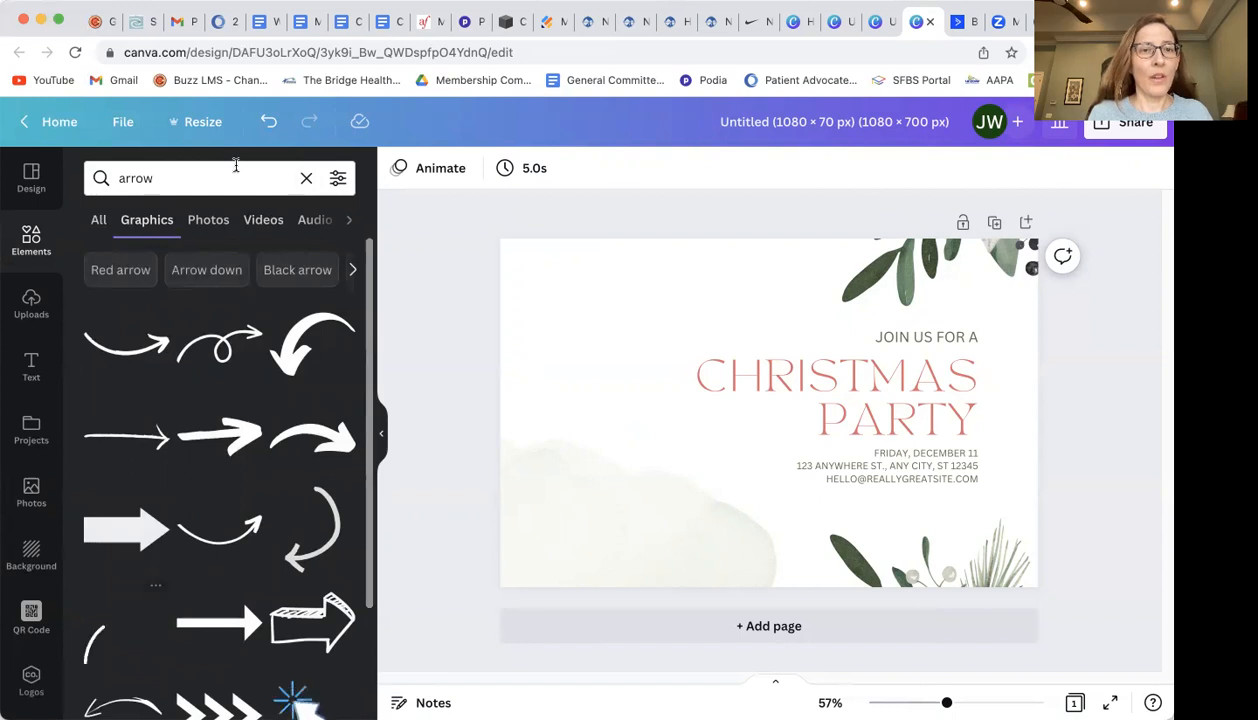
Search the elements for "heart", try the solid red heart graphic on the blank area beside the title, and delete it.
click(304, 179)
text(heart)
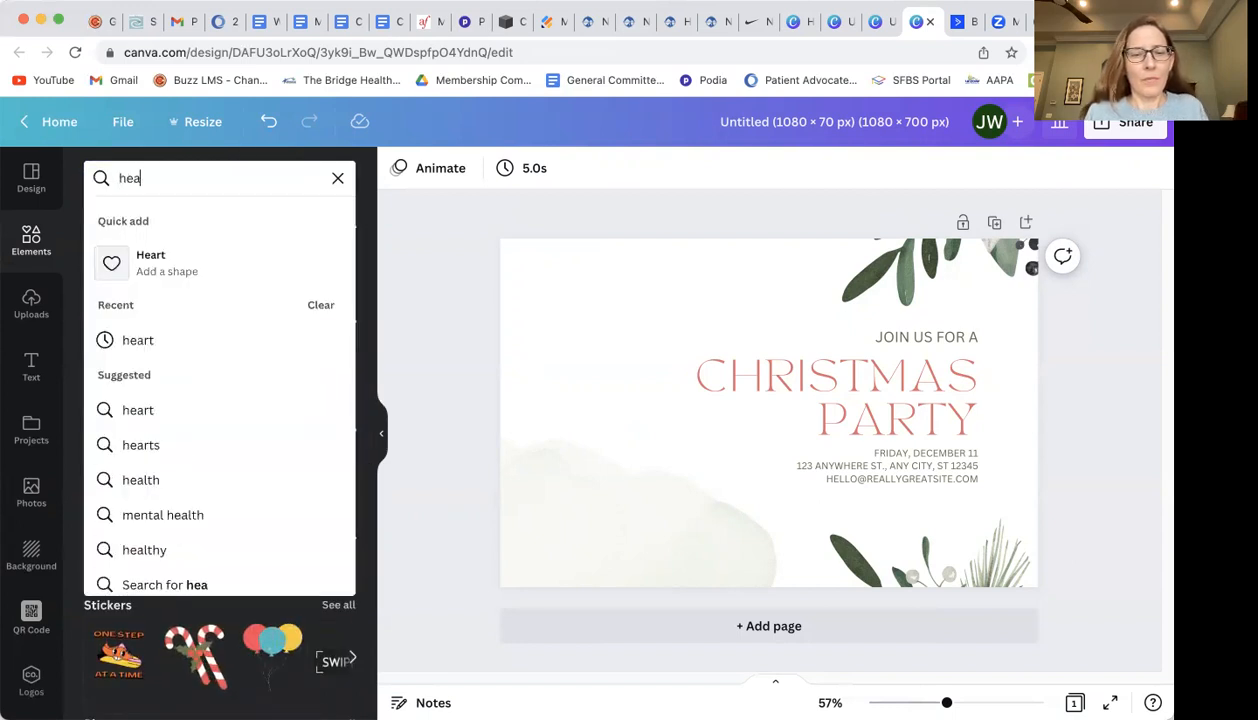
key(Return)
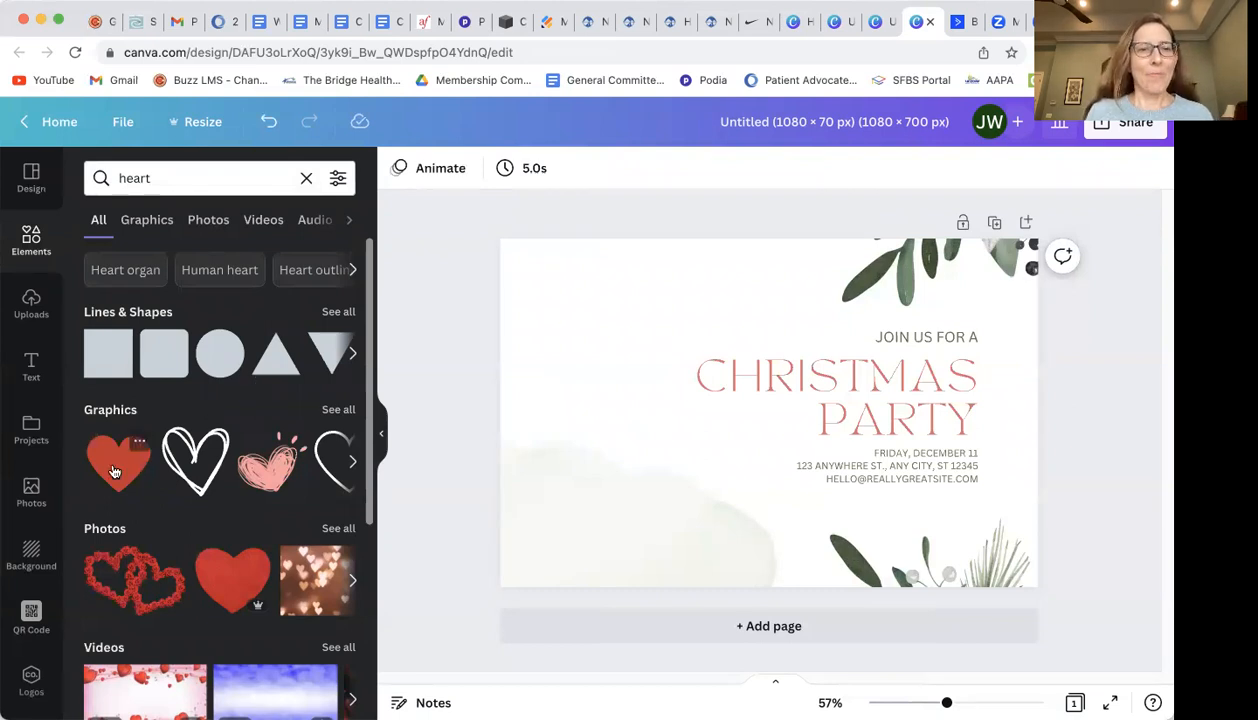
drag(114, 471, 543, 372)
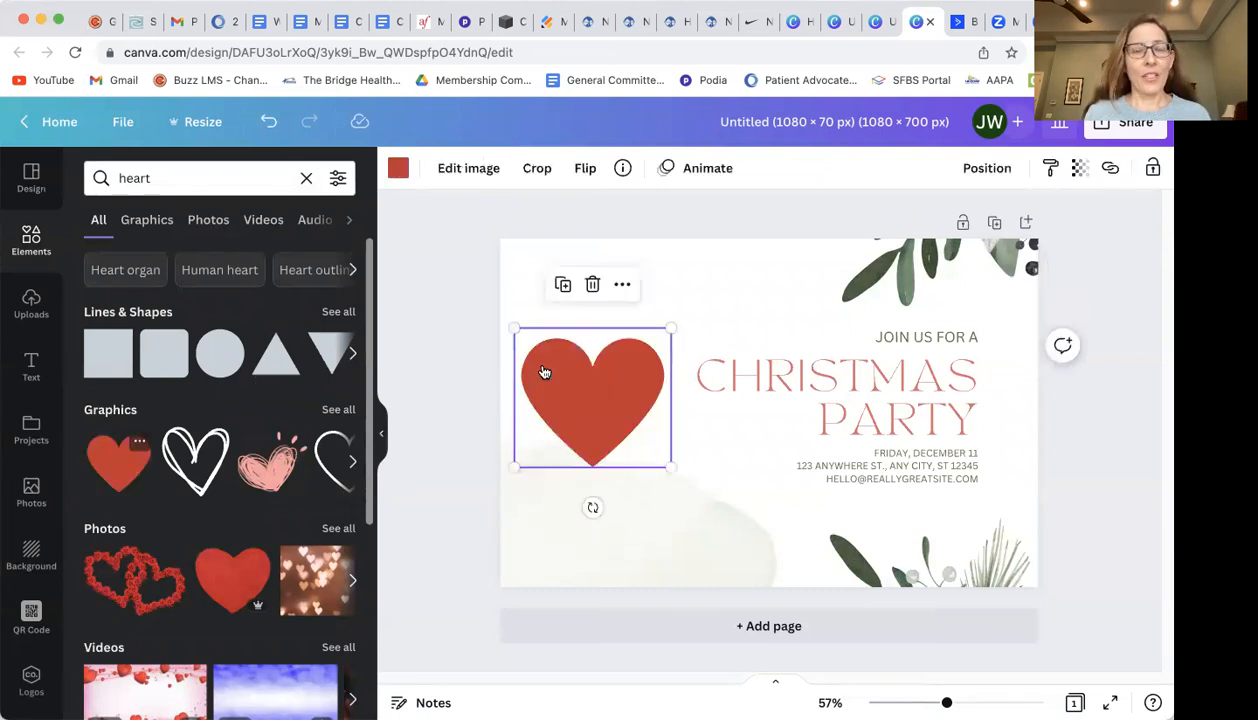
mouse_move(366, 356)
mouse_down()
mouse_move(365, 604)
mouse_move(366, 350)
mouse_up()
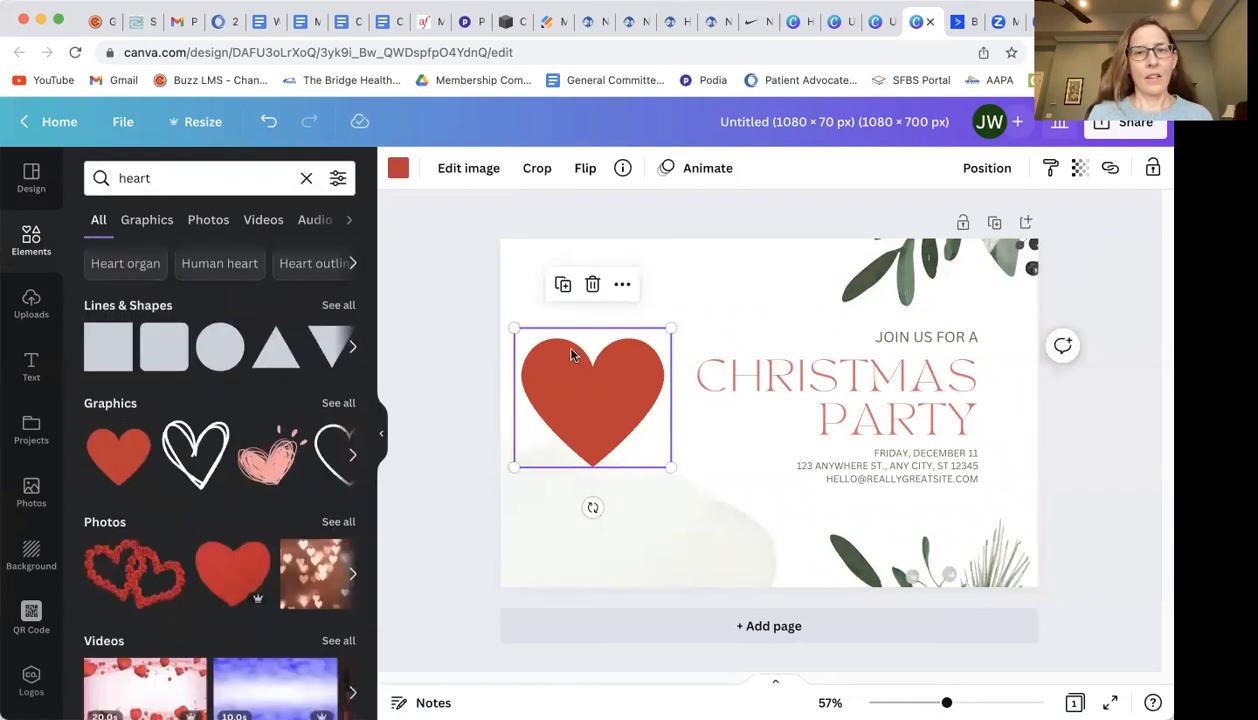
key(BackSpace)
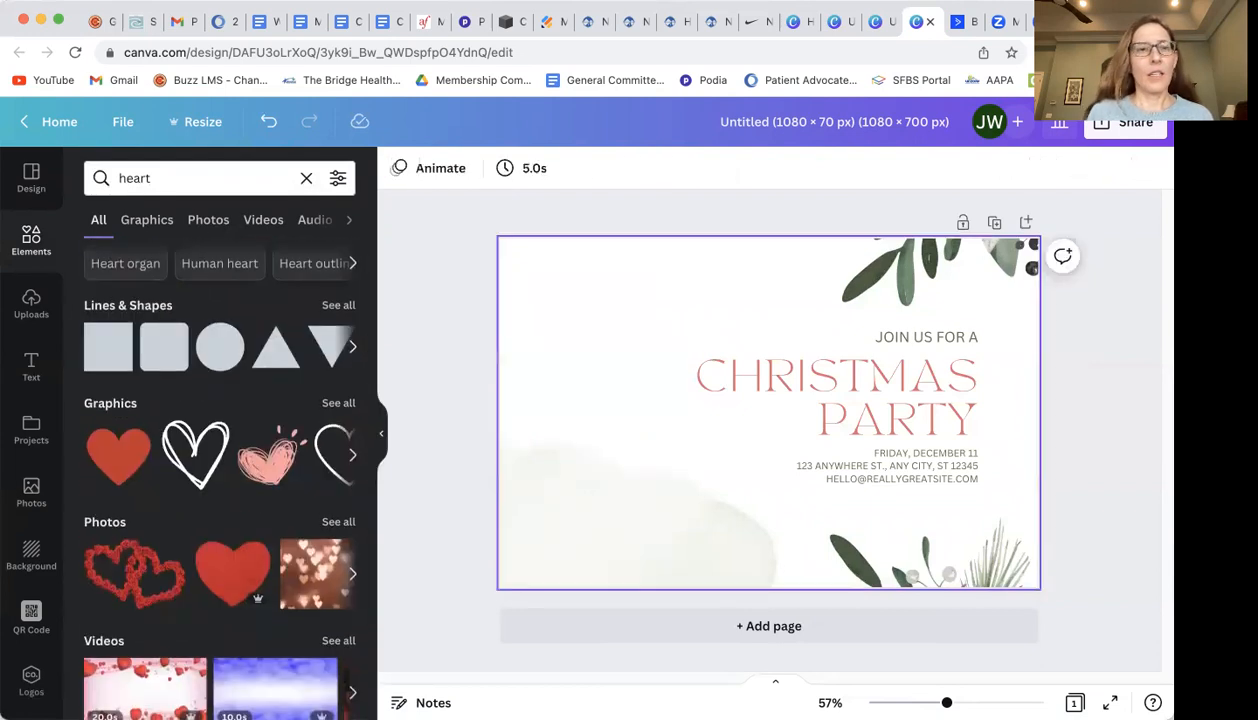
Browse the previously uploaded images for logos, portraits and QR codes that could go on the card.
click(31, 303)
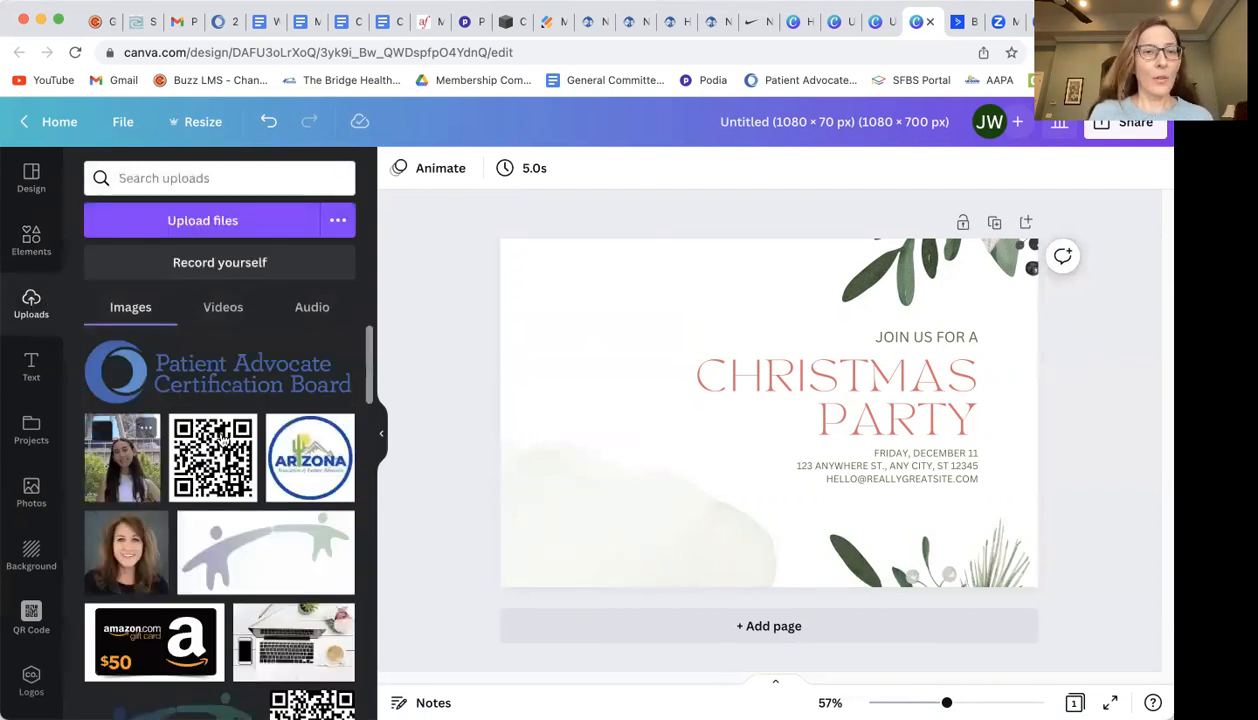
drag(370, 338, 363, 593)
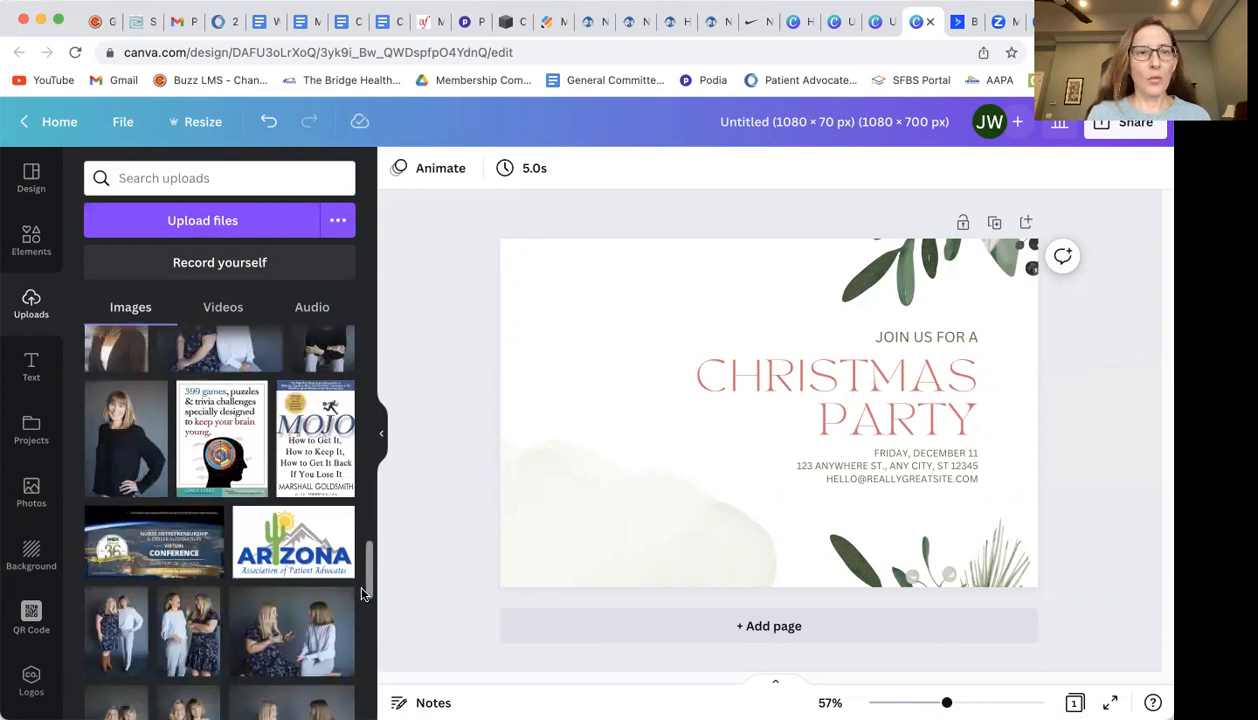
drag(125, 438, 480, 435)
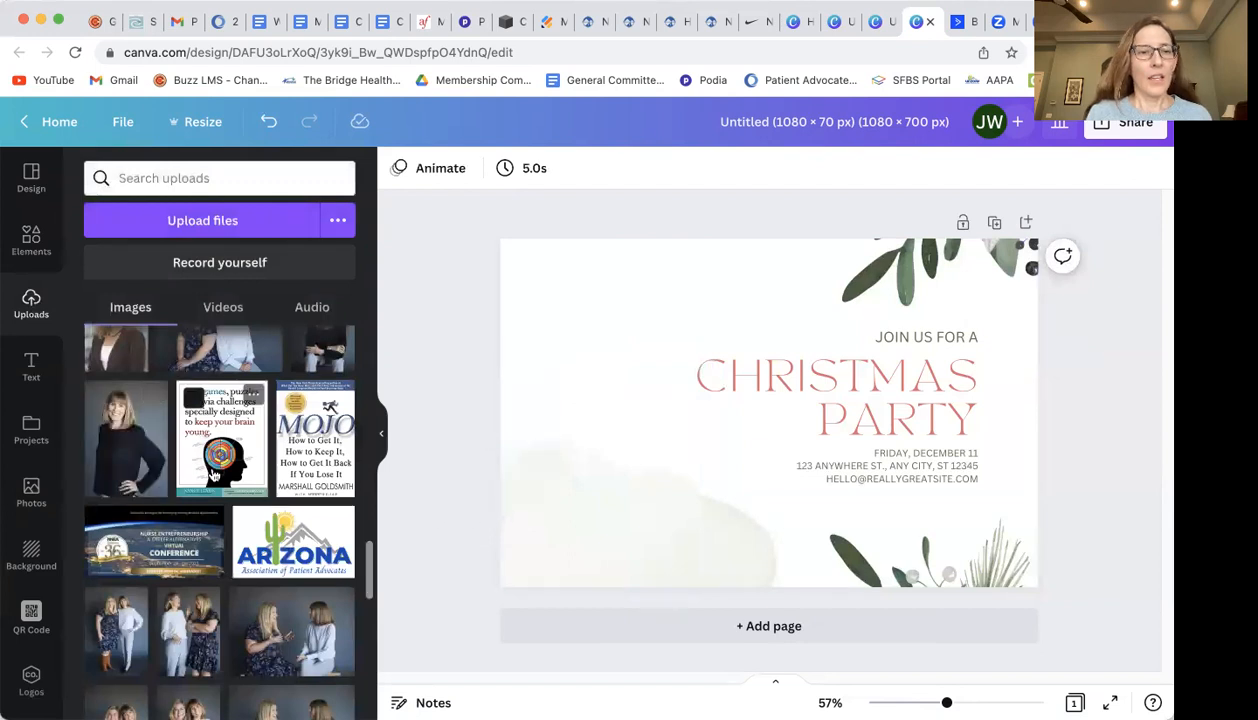
drag(325, 565, 260, 587)
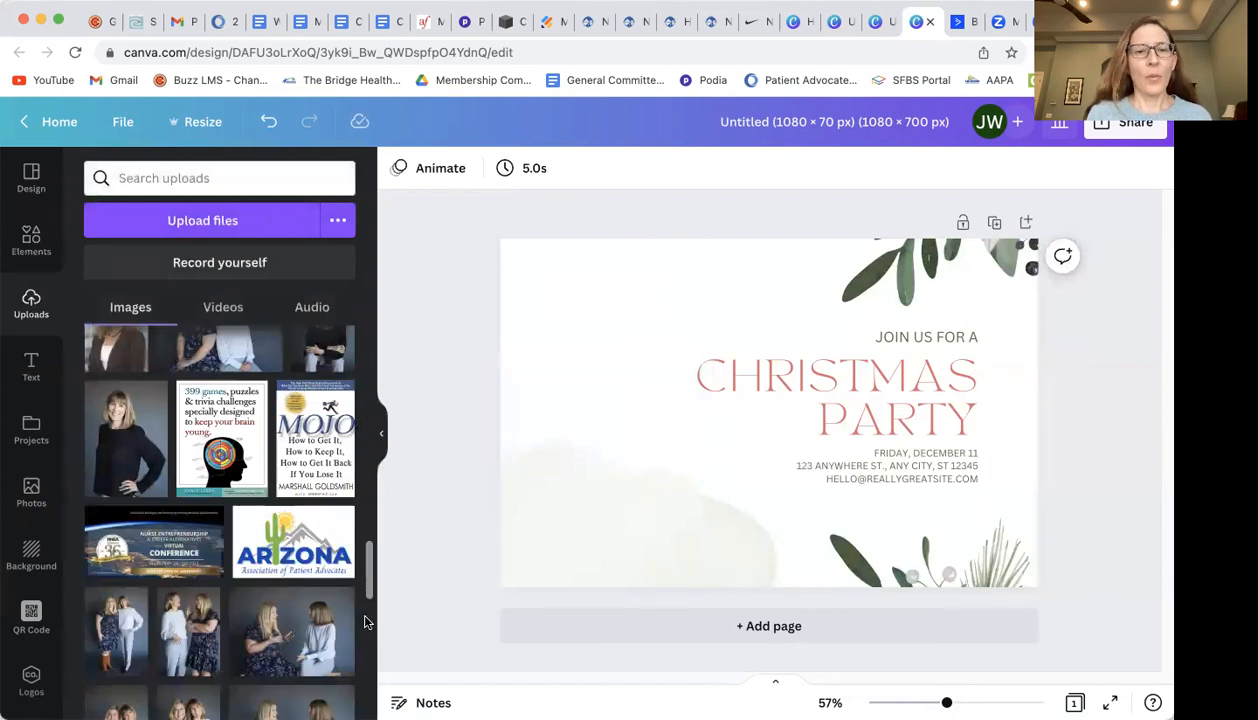
Add a heading text box and move it to the card's upper-left area, above the Christmas Party title.
click(30, 367)
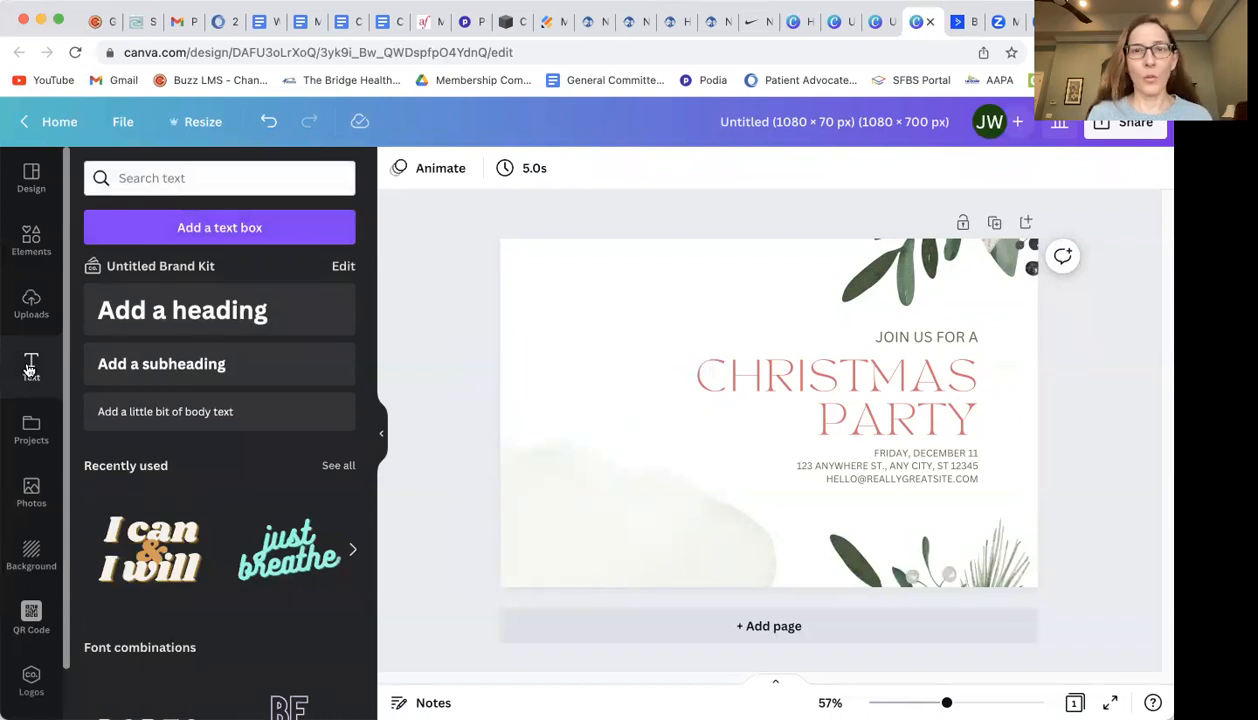
click(155, 316)
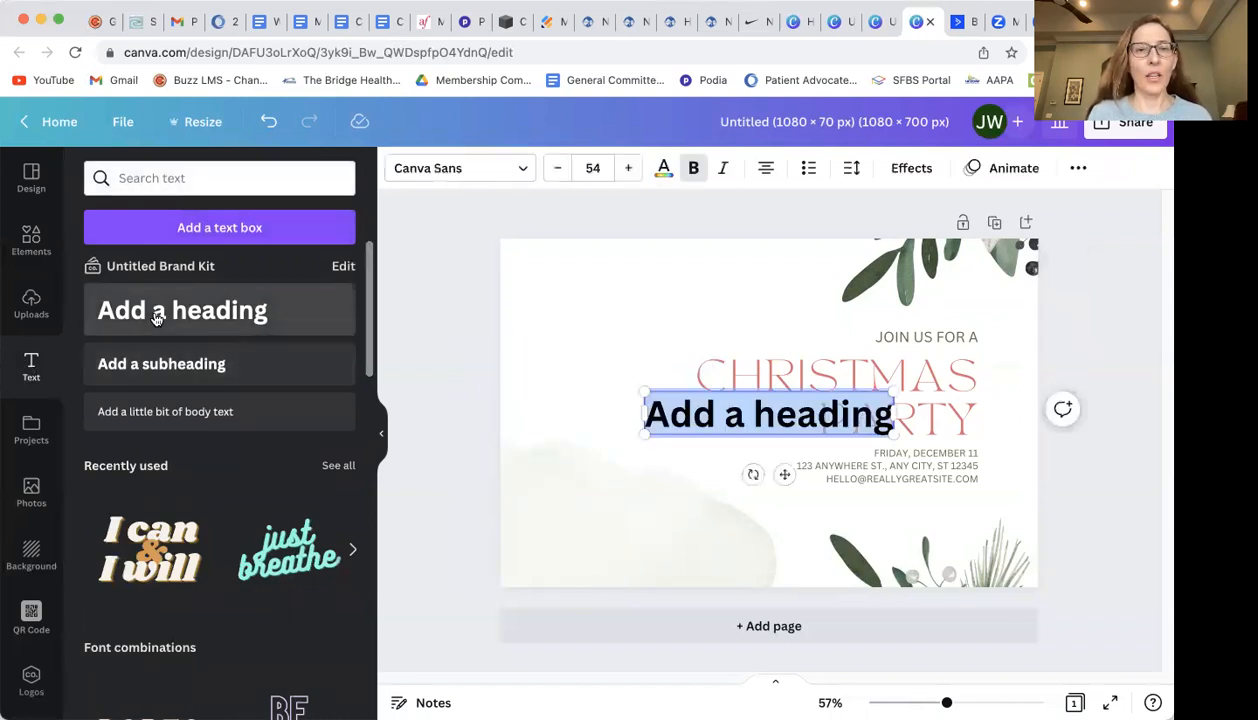
drag(781, 473, 669, 357)
Replace the placeholder text of the new heading with "Hello".
click(742, 297)
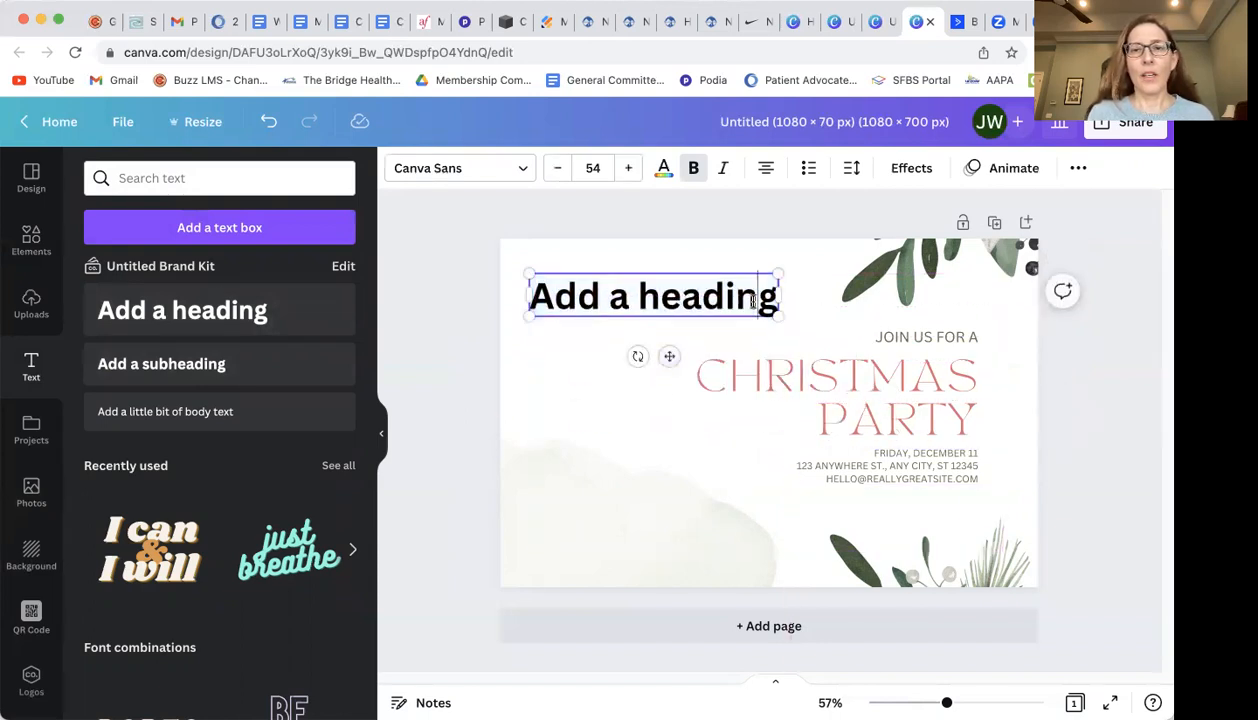
key(BackSpace)
key(BackSpace)
key(BackSpace)
key(BackSpace)
key(BackSpace)
key(BackSpace)
key(BackSpace)
key(BackSpace)
key(BackSpace)
key(BackSpace)
key(BackSpace)
key(BackSpace)
key(BackSpace)
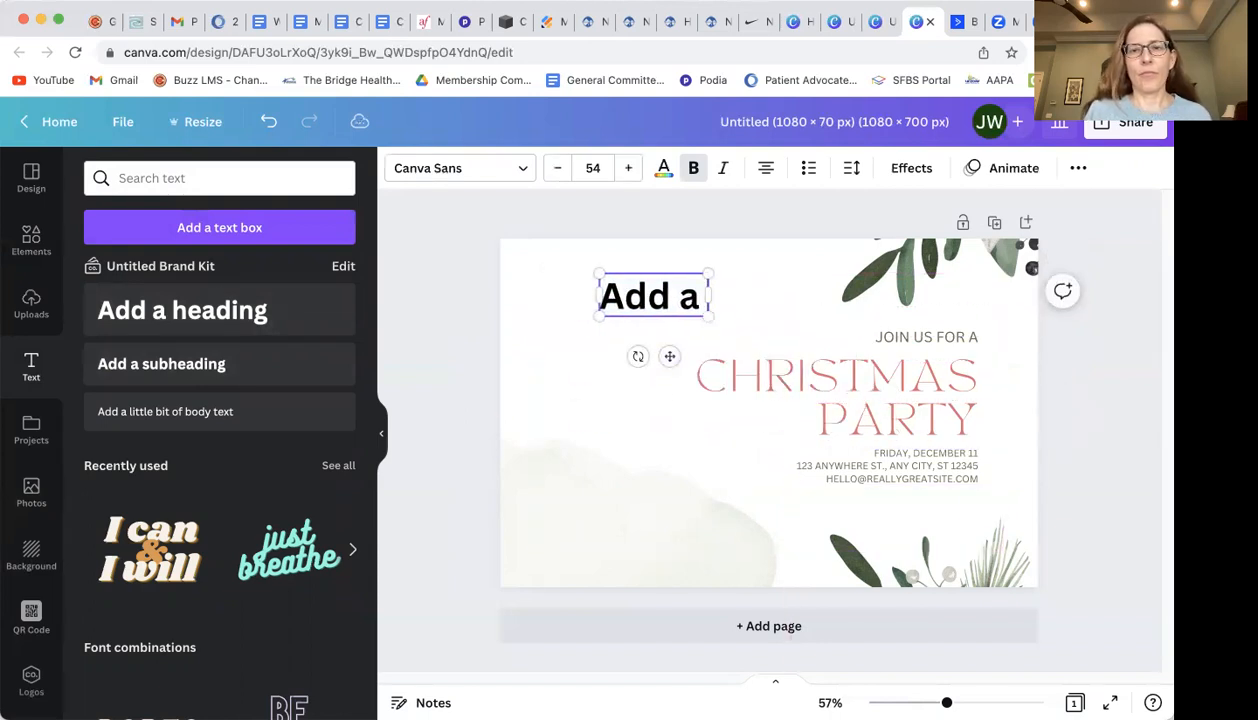
text(Hello)
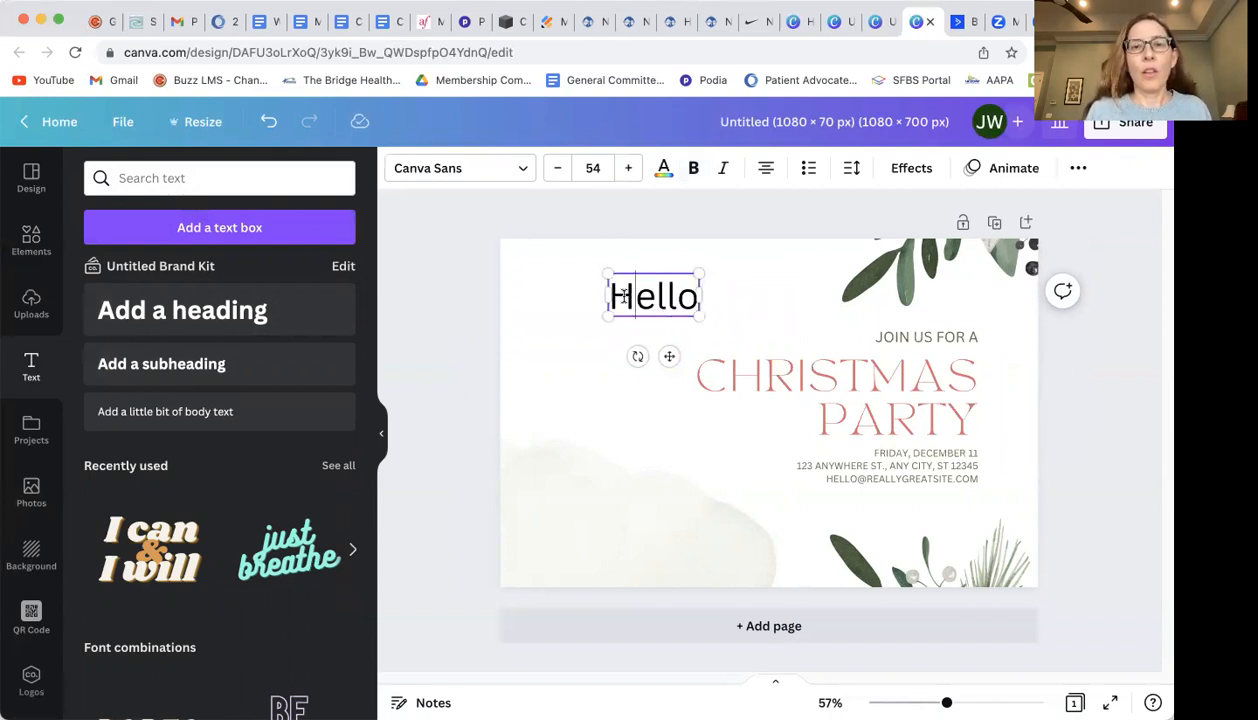
Look through the available fonts for the "Hello" text and reduce its font size to 46.
drag(604, 292, 690, 297)
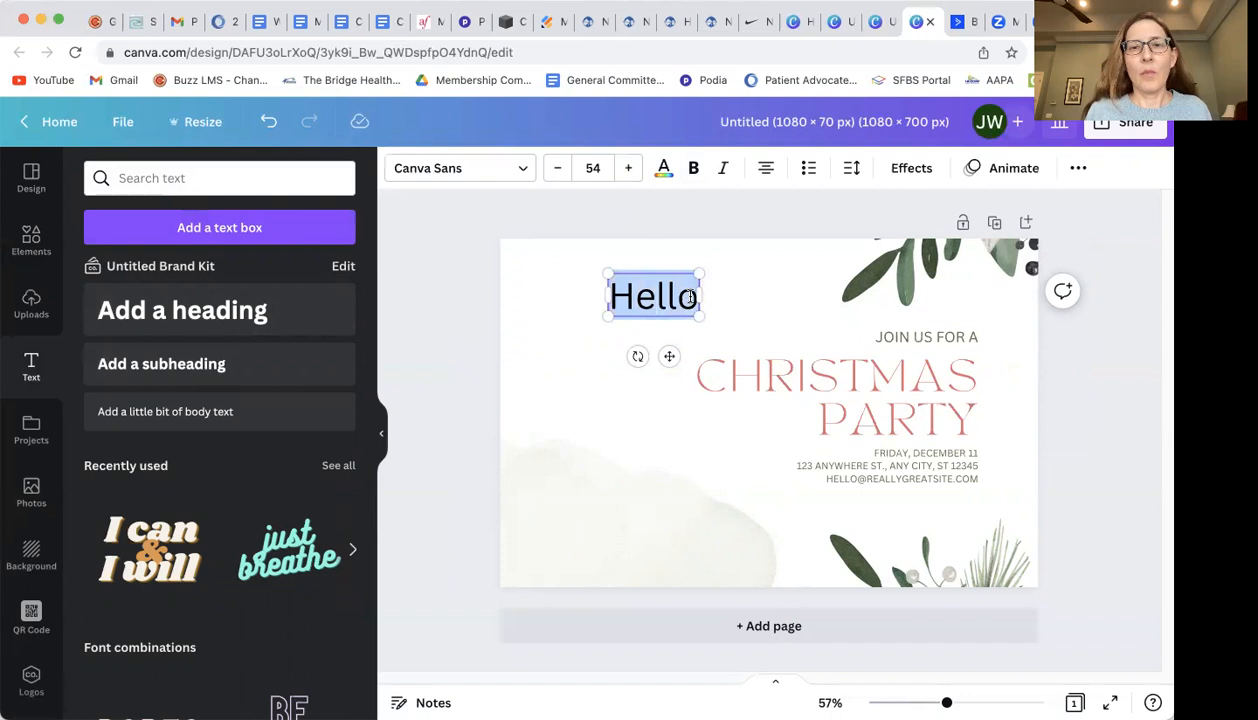
click(520, 168)
drag(367, 235, 556, 230)
click(560, 172)
click(560, 172)
click(560, 172)
click(560, 172)
click(560, 172)
click(560, 172)
click(560, 172)
click(560, 172)
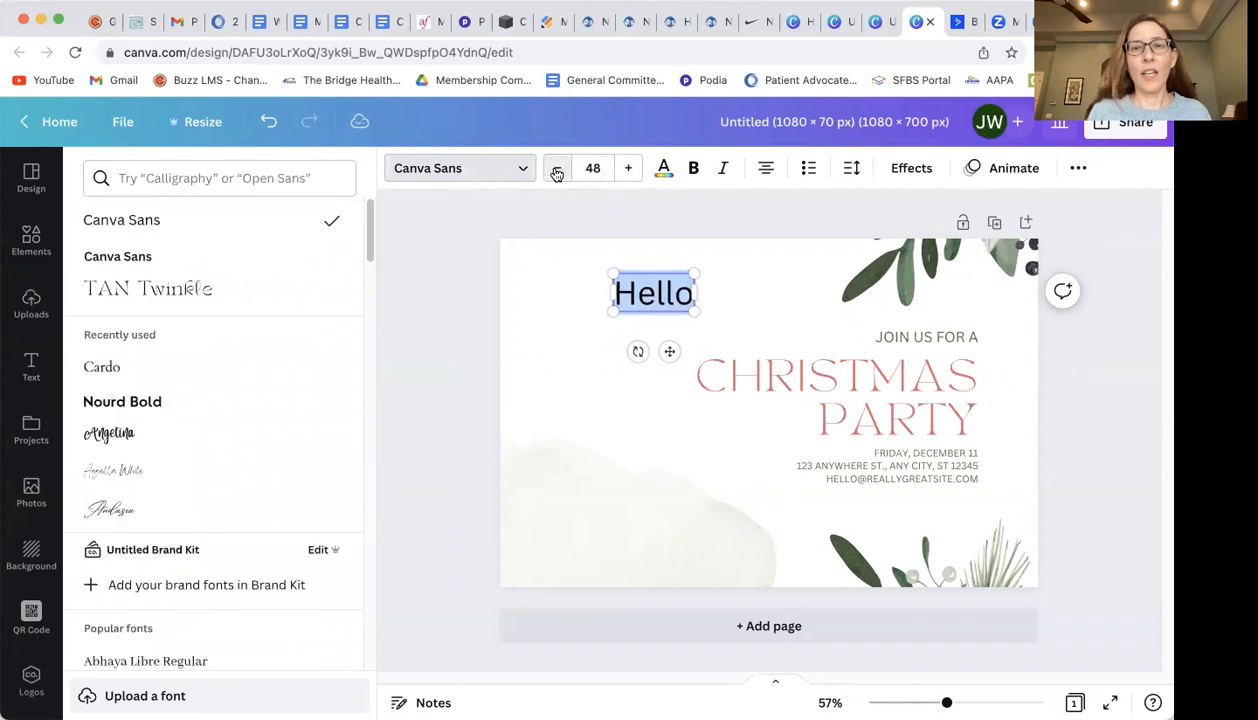
Color the "Hello" text light sage green, using a photo color sampled from the watercolor background.
click(663, 170)
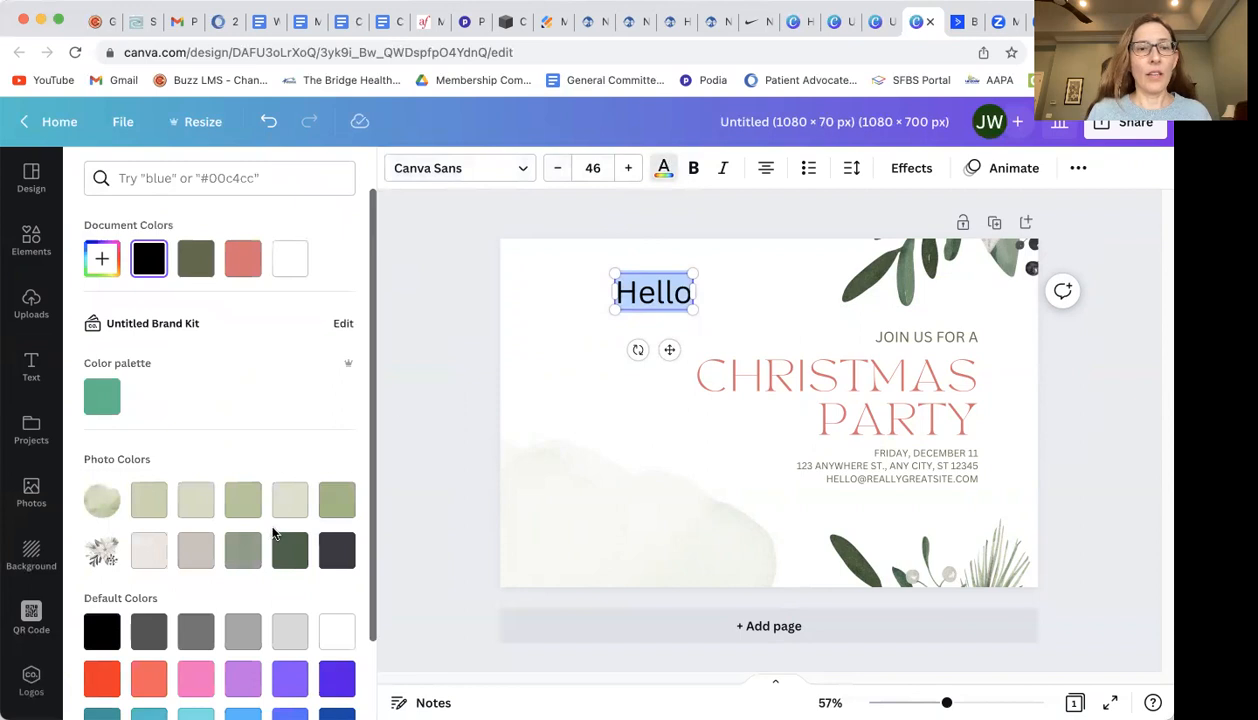
drag(370, 382, 371, 487)
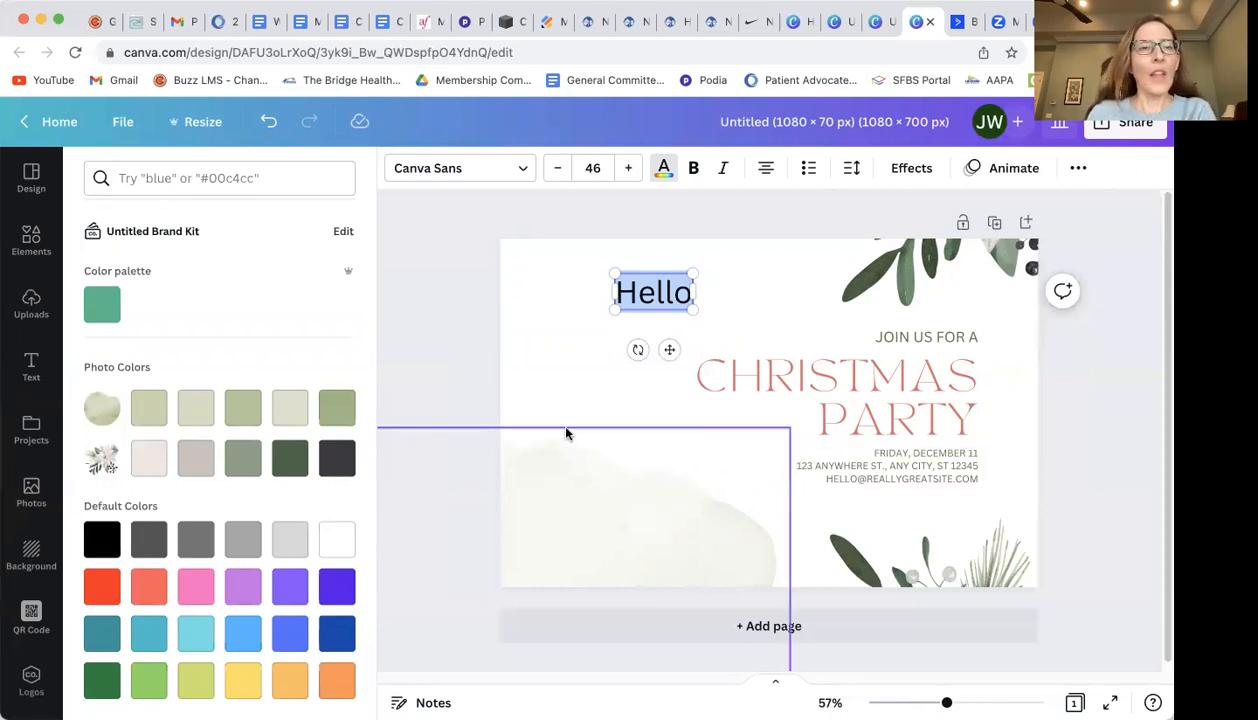
click(242, 412)
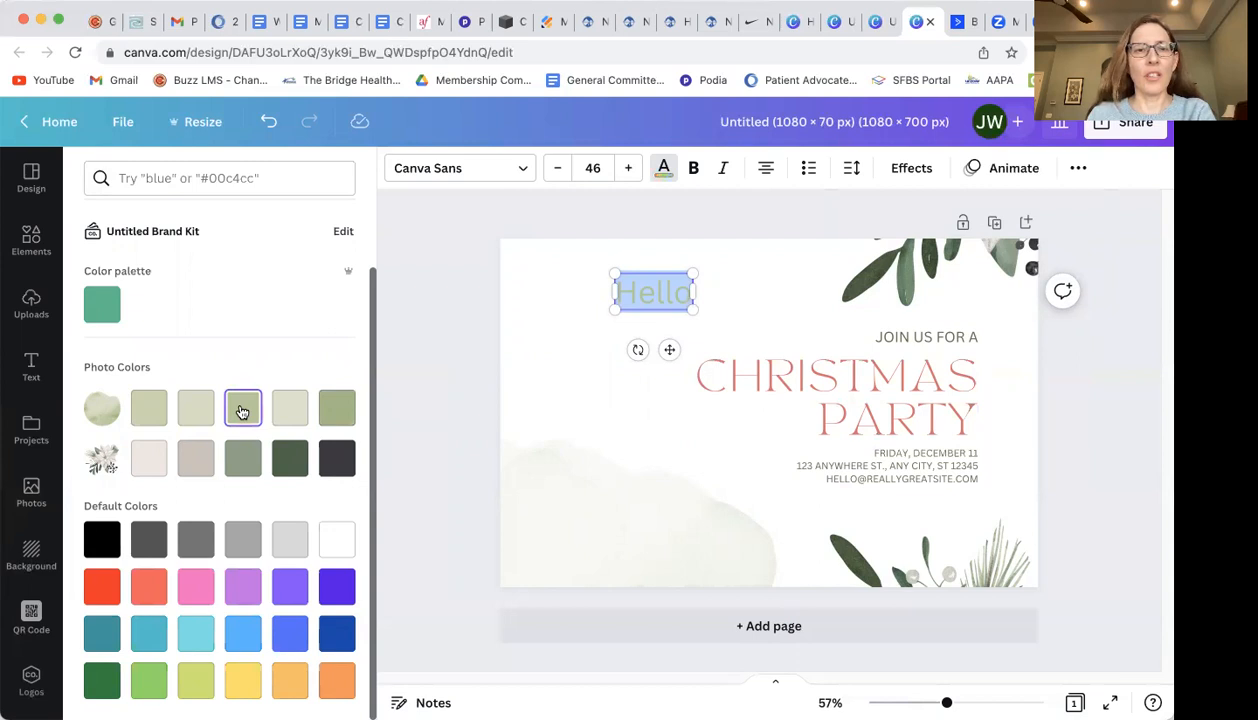
click(526, 285)
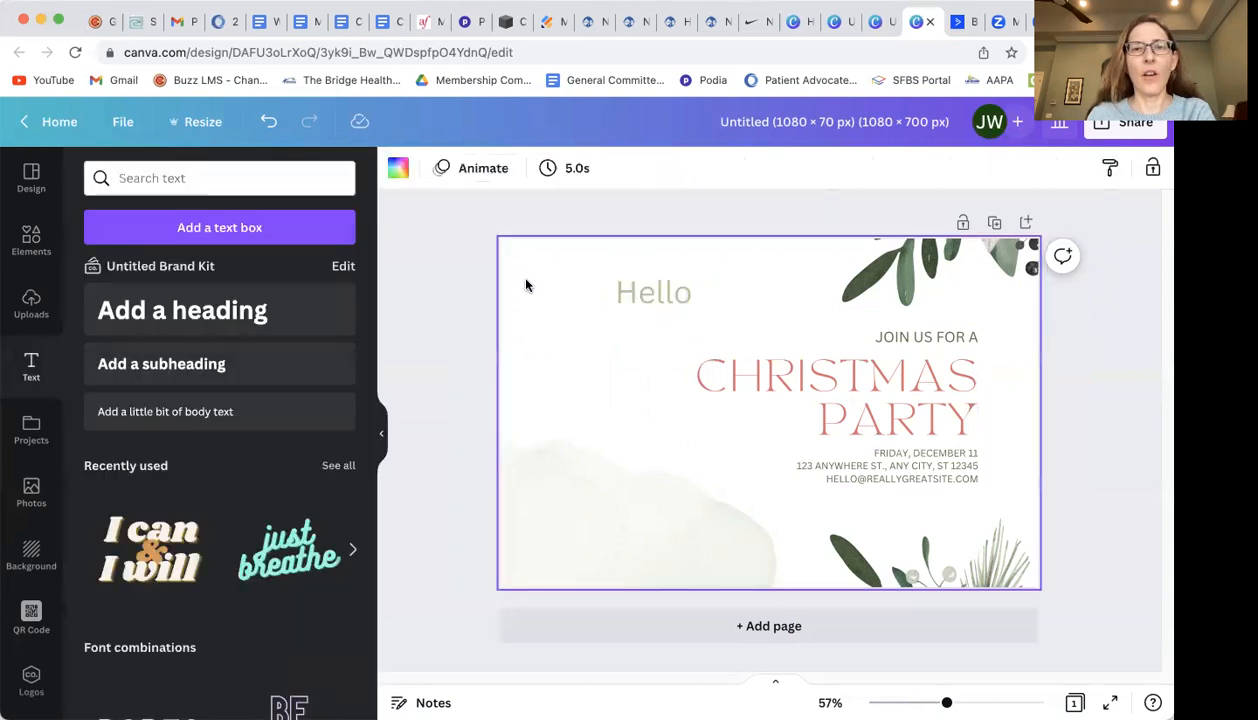
Make the "Hello" text bold and italic.
click(652, 292)
click(695, 169)
click(722, 168)
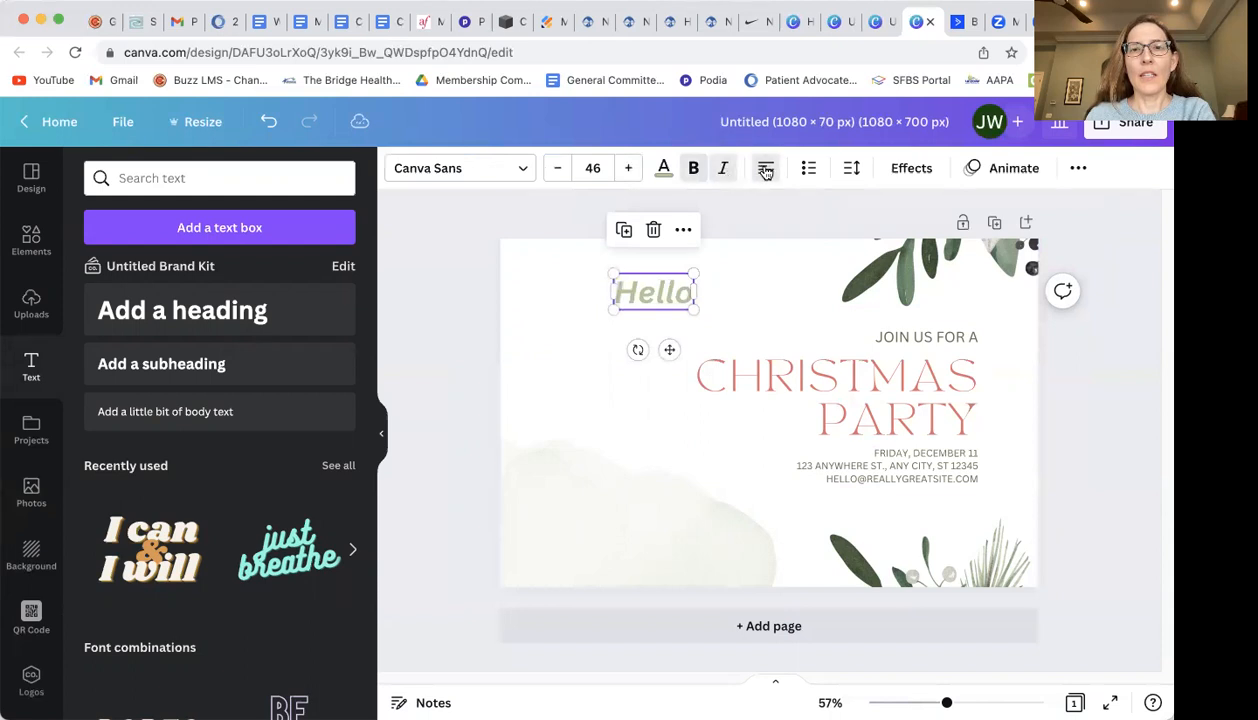
Try the bulleted and numbered list formats on the "Hello" text and switch the list formatting off again.
click(809, 169)
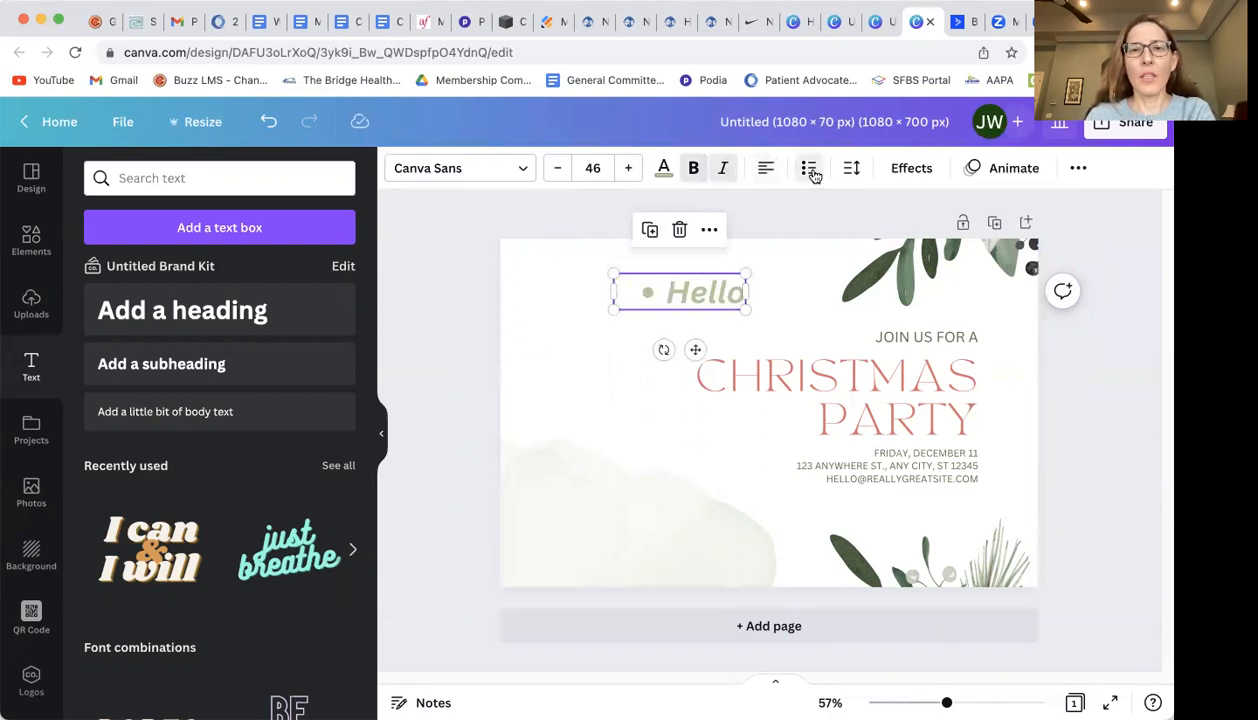
click(809, 170)
click(587, 346)
click(669, 307)
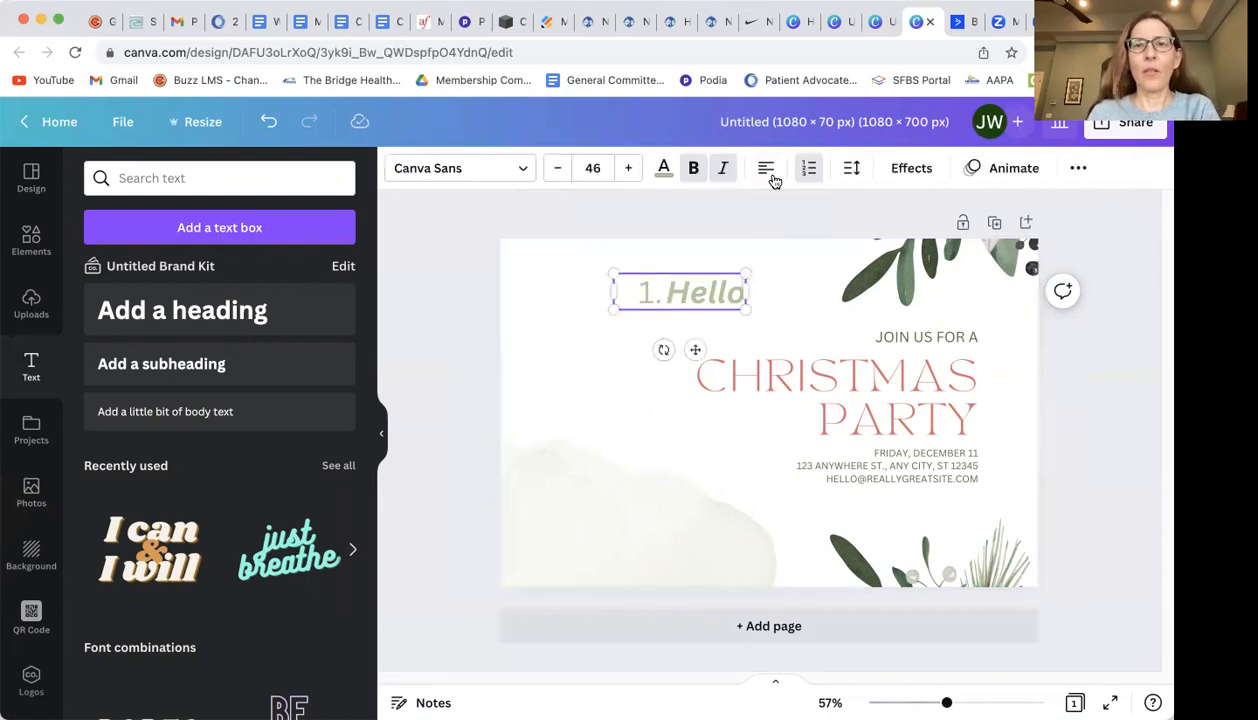
click(806, 170)
click(568, 245)
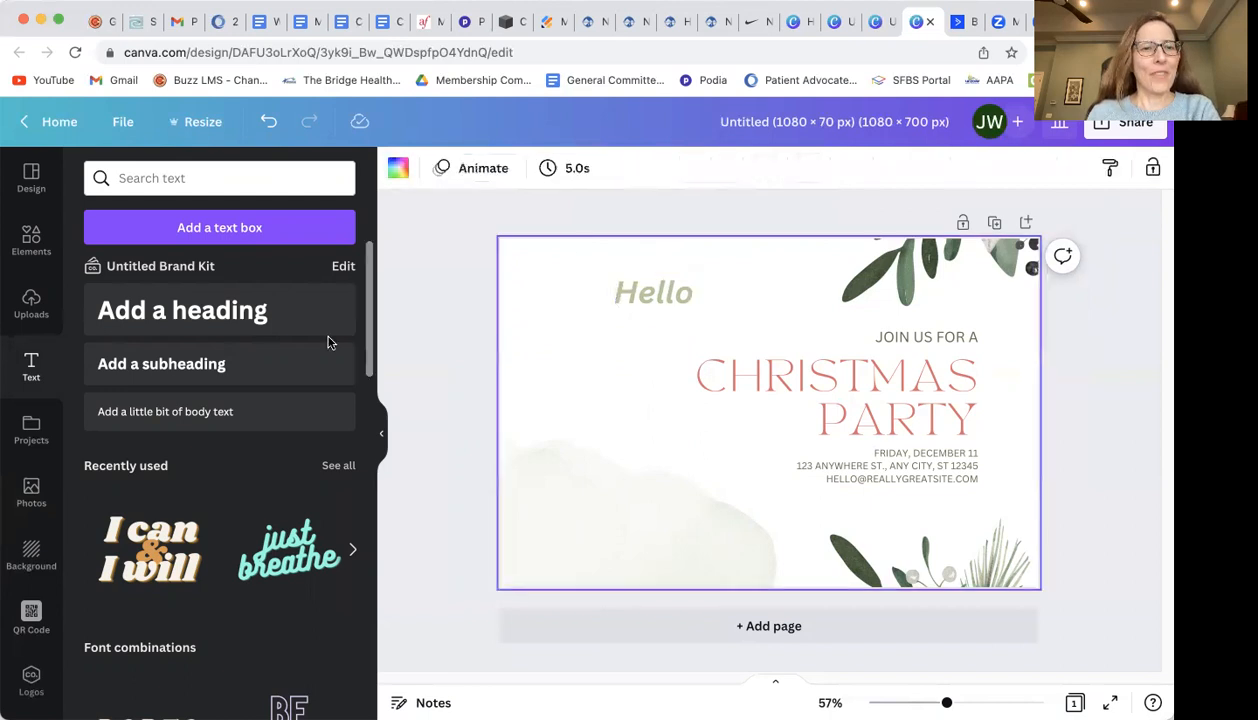
Add a body text box, a subheading and a heading with their placeholder text to the card.
click(240, 416)
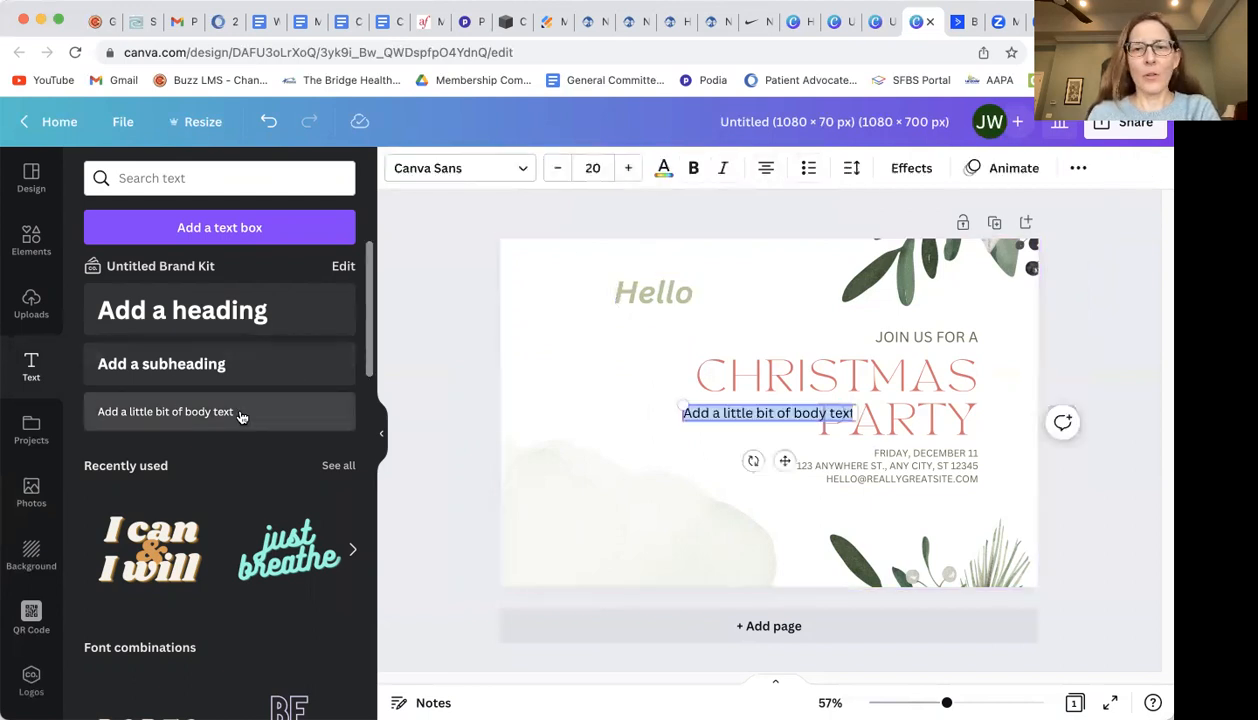
click(239, 368)
click(255, 312)
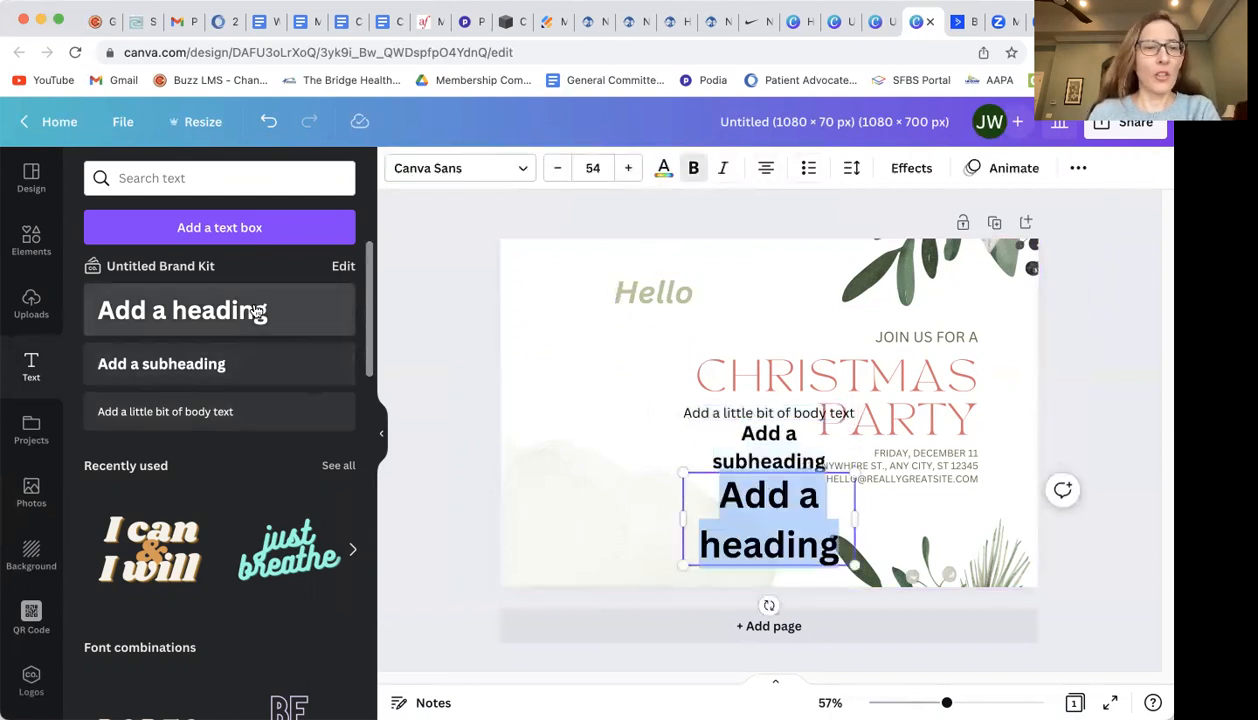
Browse the stock photo library, from the recently used photos down through the trending ones.
click(31, 492)
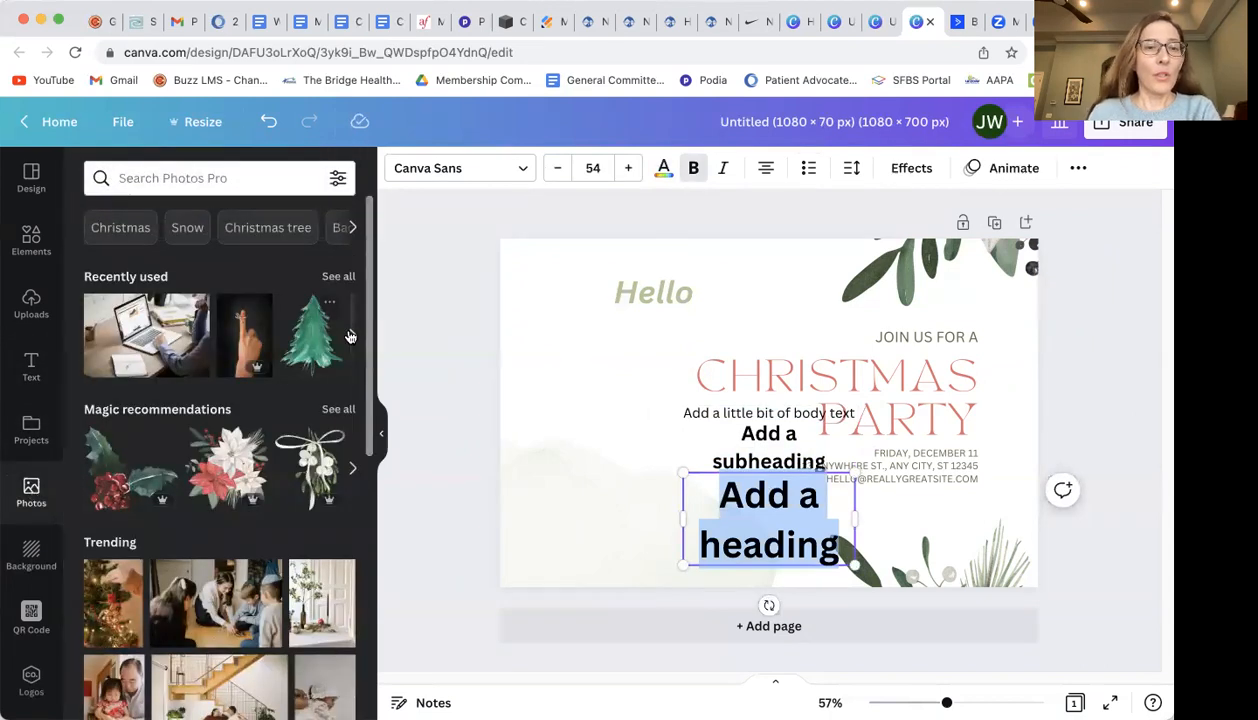
drag(365, 310, 367, 679)
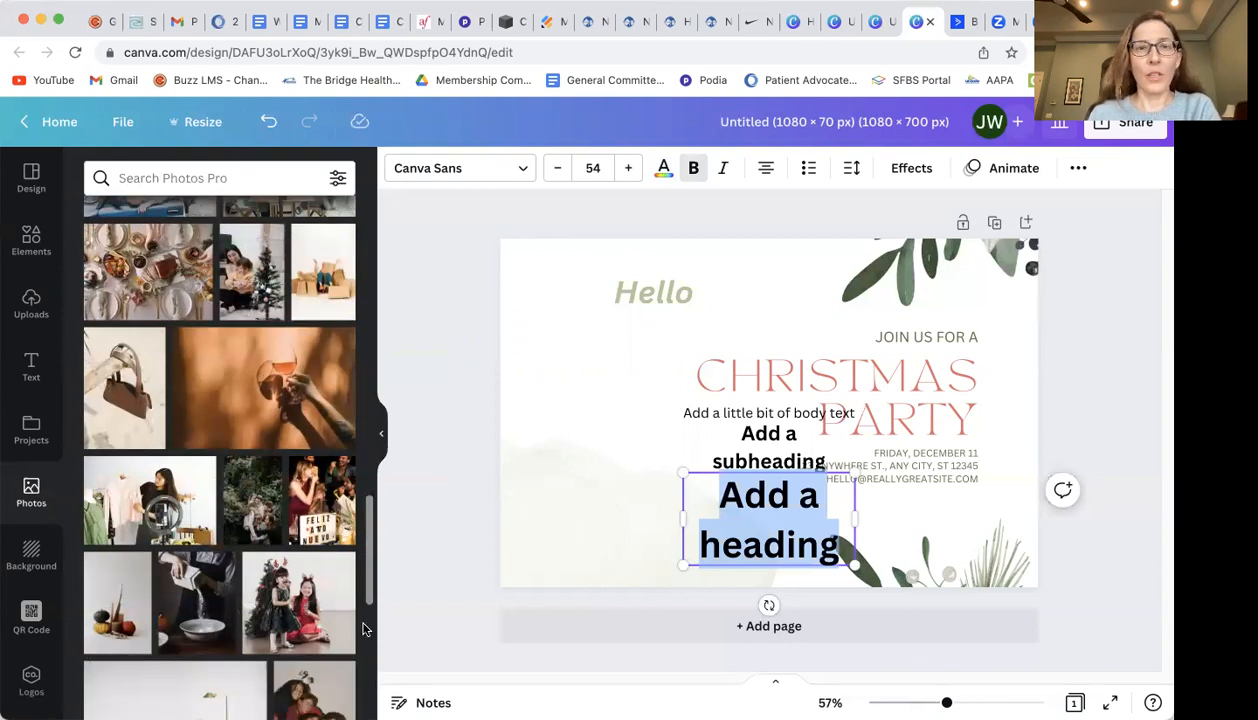
Try the purple sky as the page background and replace it with the orange-to-mauve sunset gradient from the patterns.
click(27, 557)
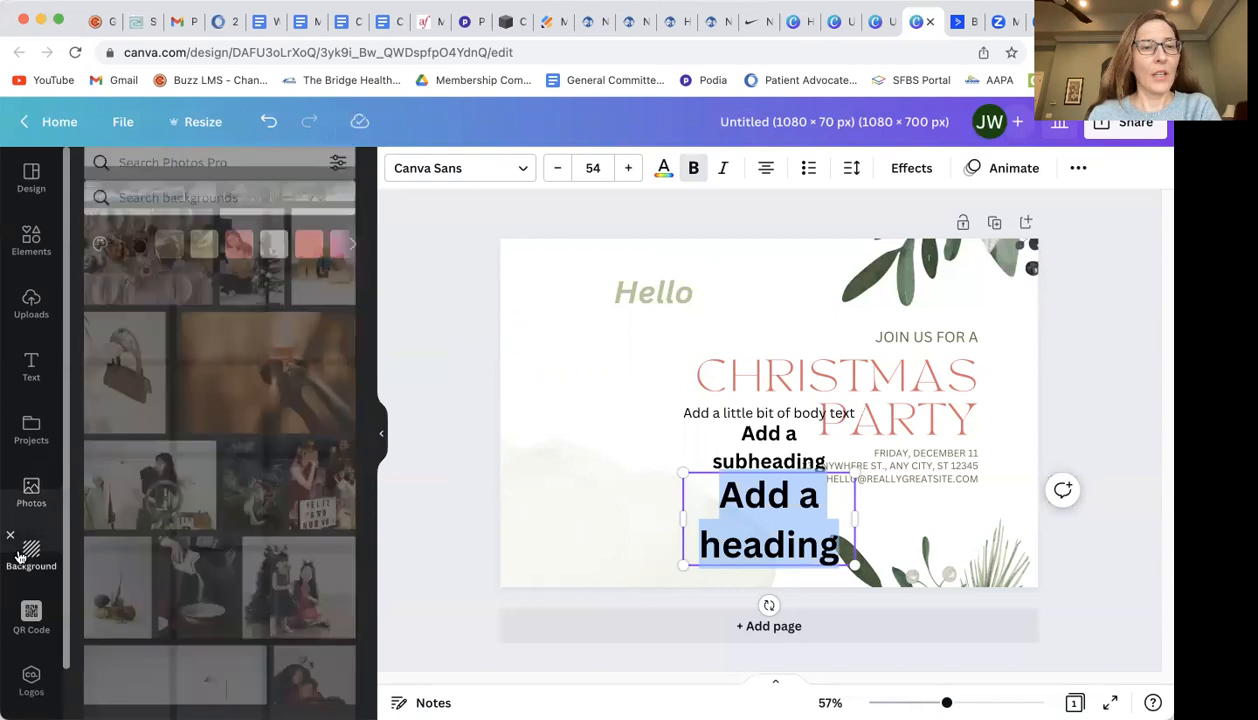
click(569, 376)
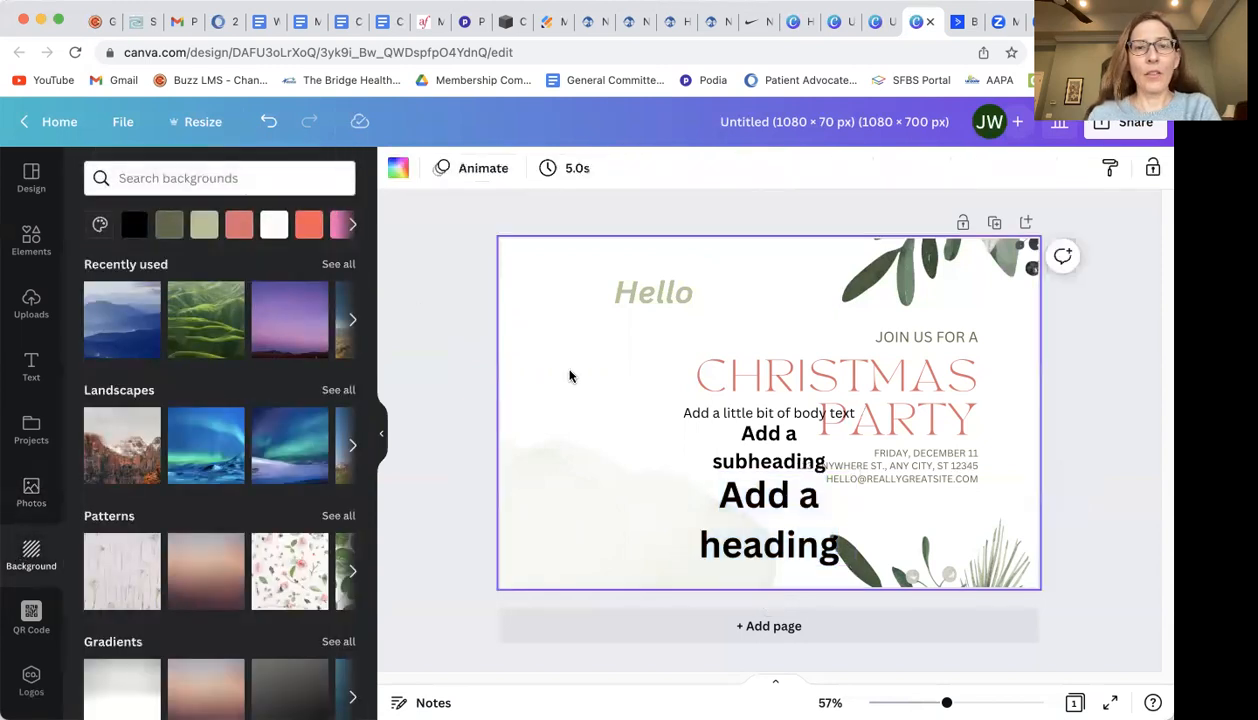
click(292, 321)
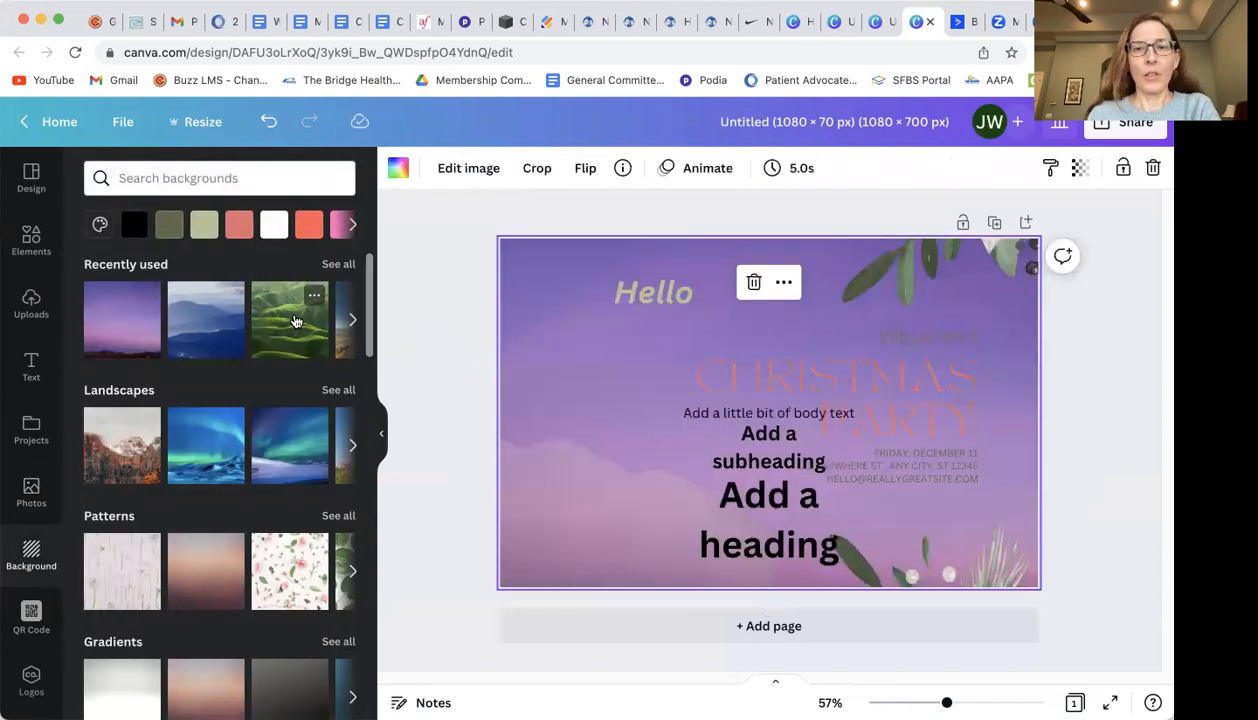
drag(366, 291, 367, 353)
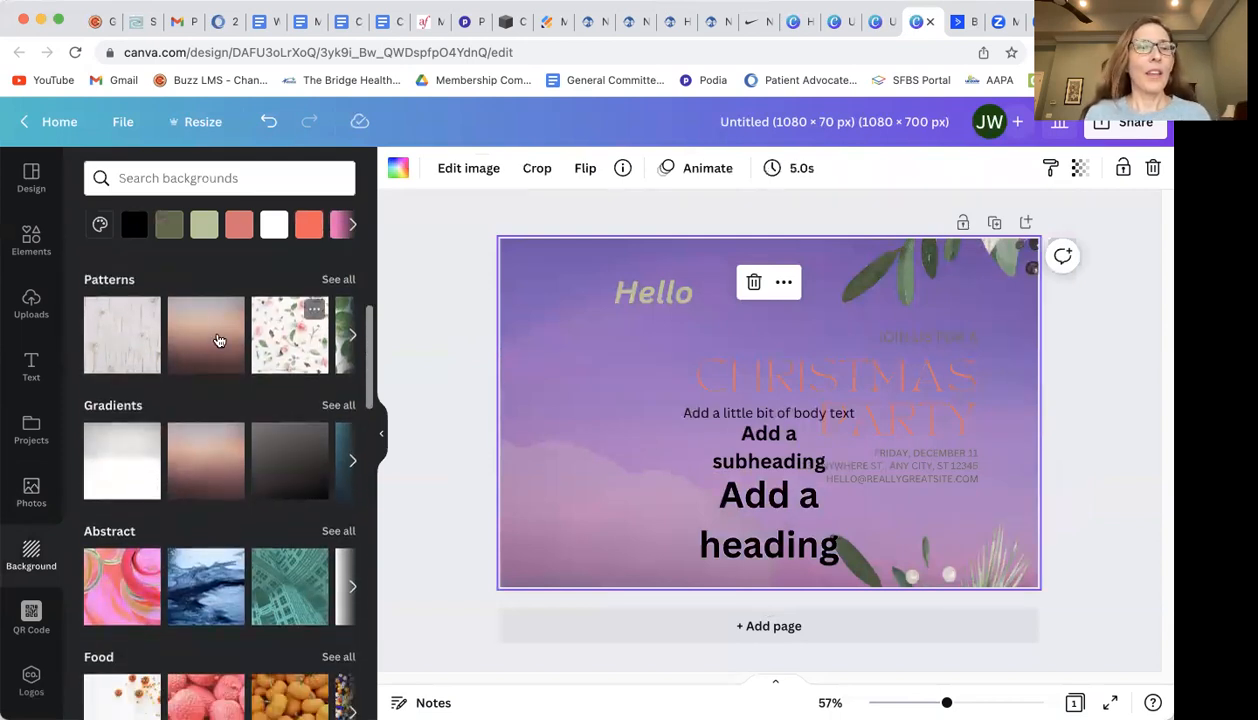
click(193, 341)
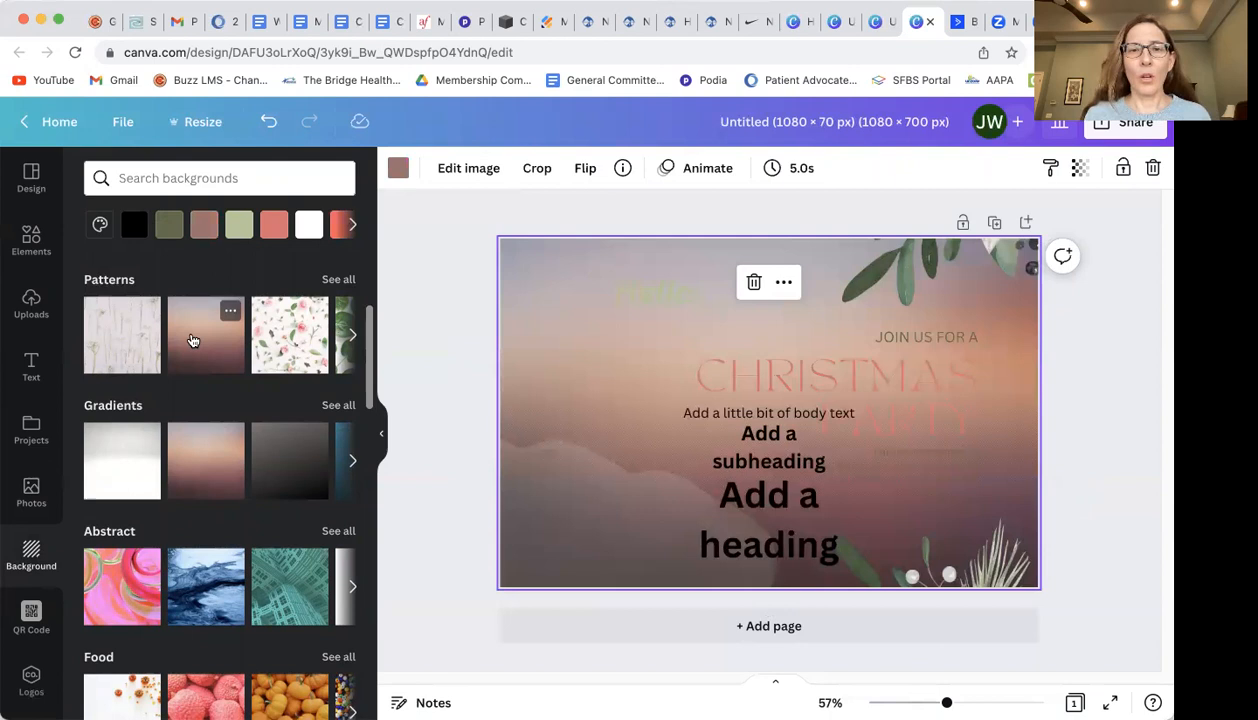
Replace the page background with the pale grey-to-white gradient from the Gradients collection.
click(121, 480)
Look over the QR code generator and the brand kit's logo upload area, and return to the holiday templates.
click(24, 622)
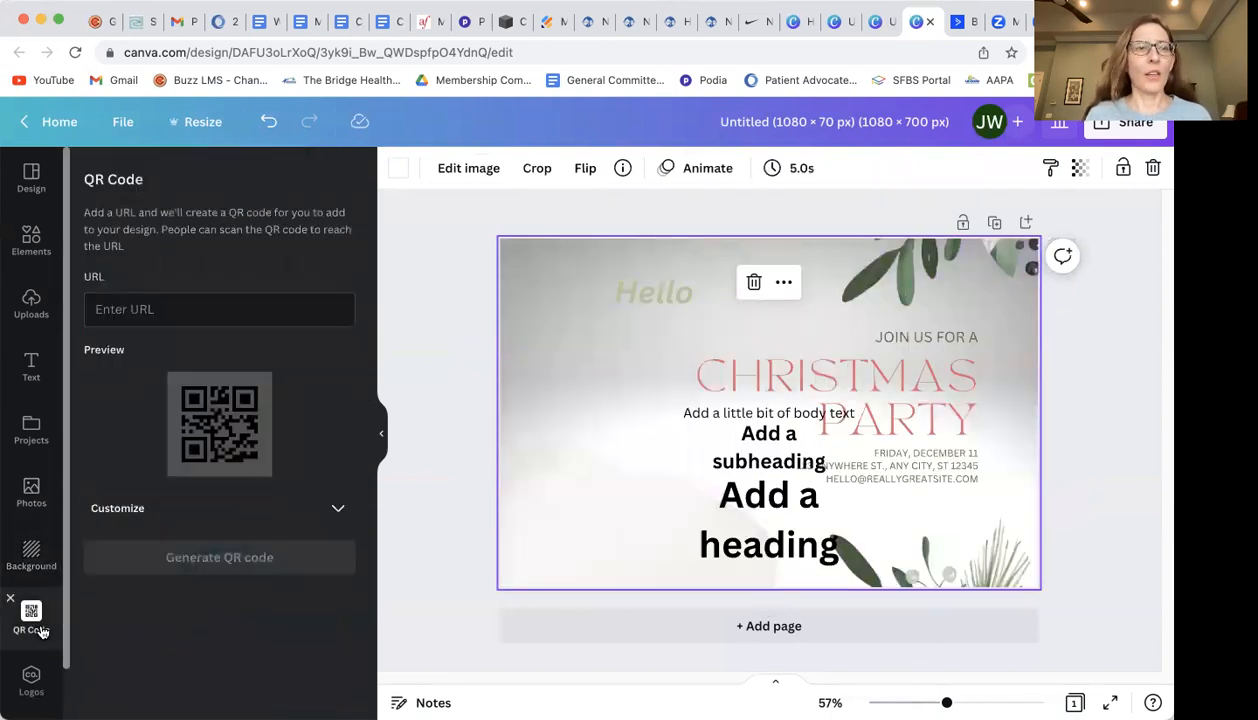
click(174, 309)
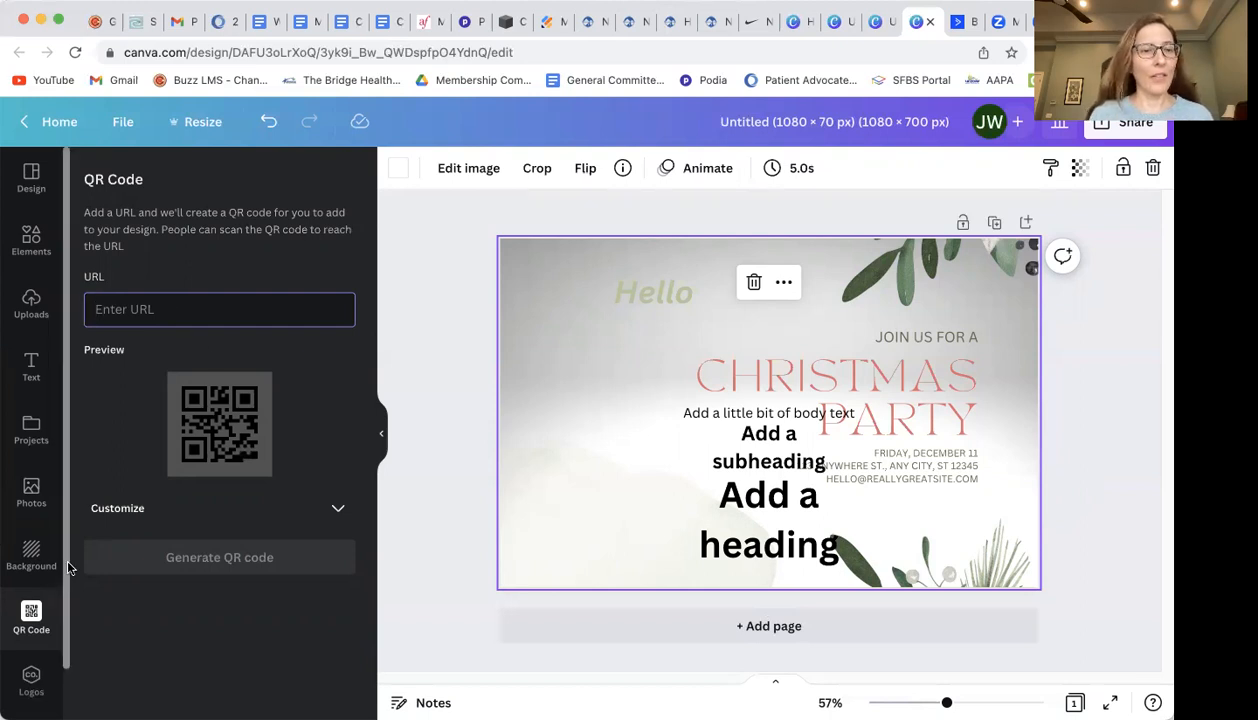
click(38, 681)
drag(65, 628, 64, 694)
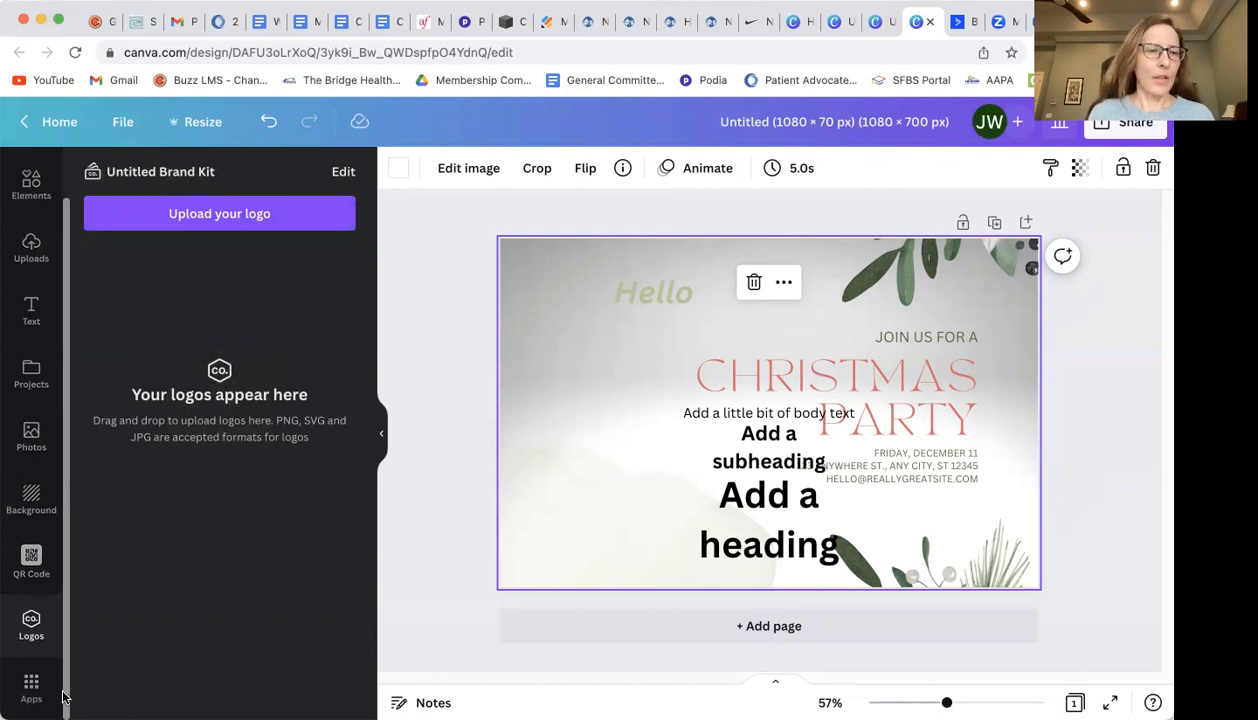
scroll(57, 679, up, 2)
click(33, 178)
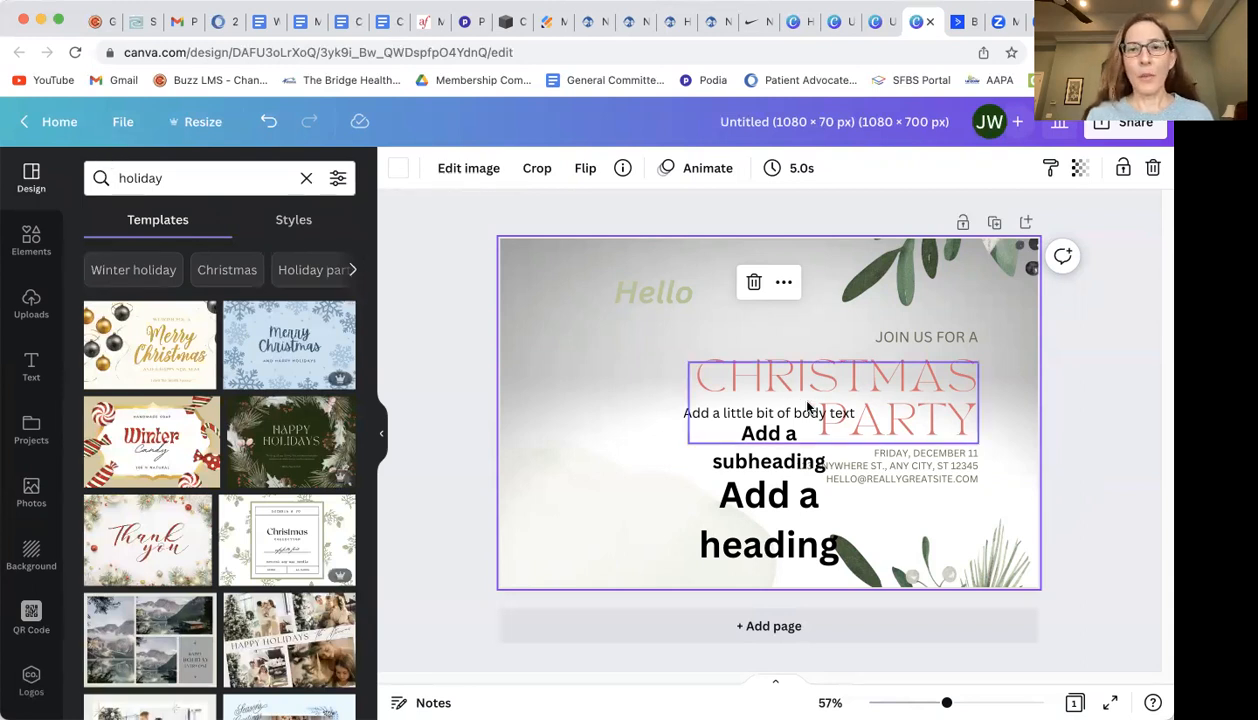
Delete the placeholder heading and subheading from the card.
click(769, 520)
key(Delete)
click(514, 407)
click(769, 447)
key(Delete)
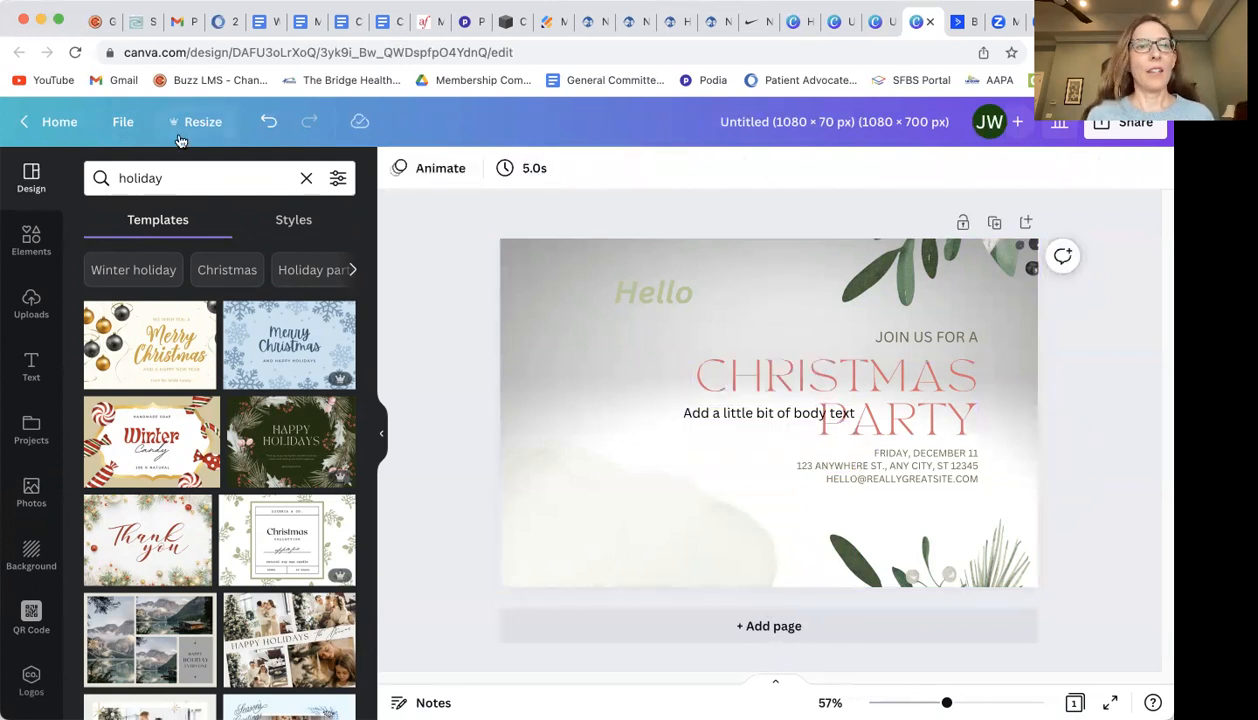
Save the design.
click(123, 121)
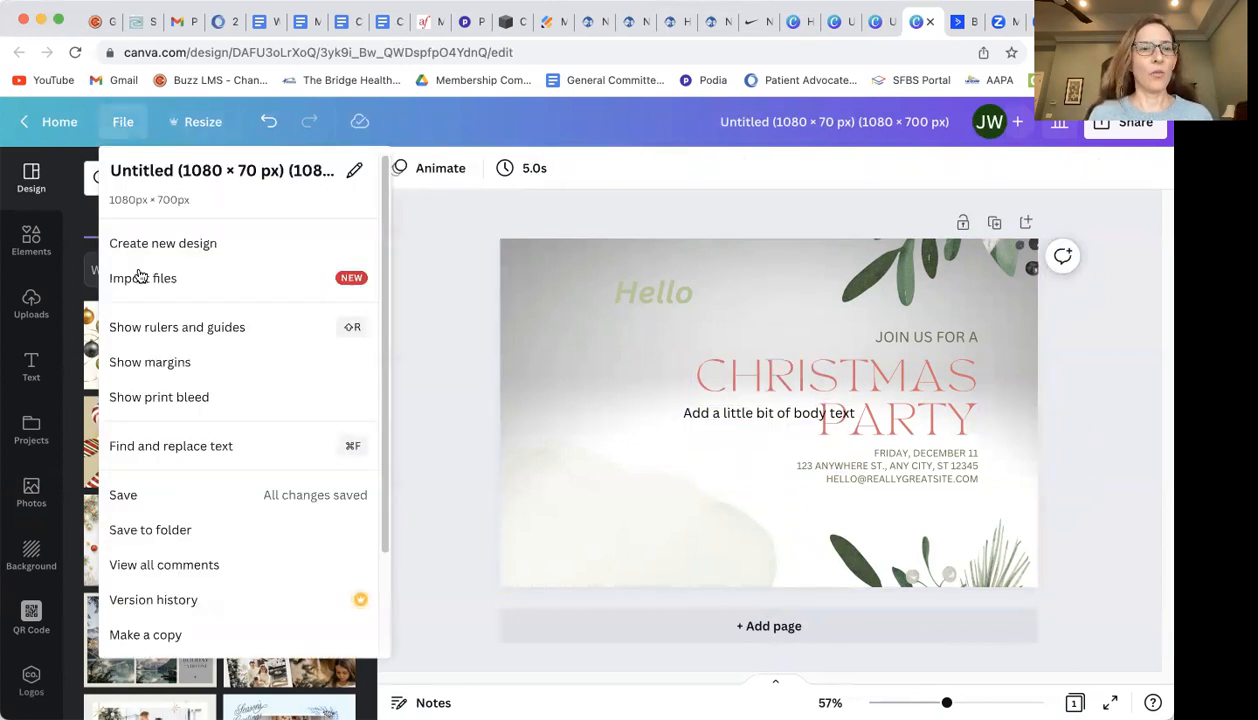
click(140, 492)
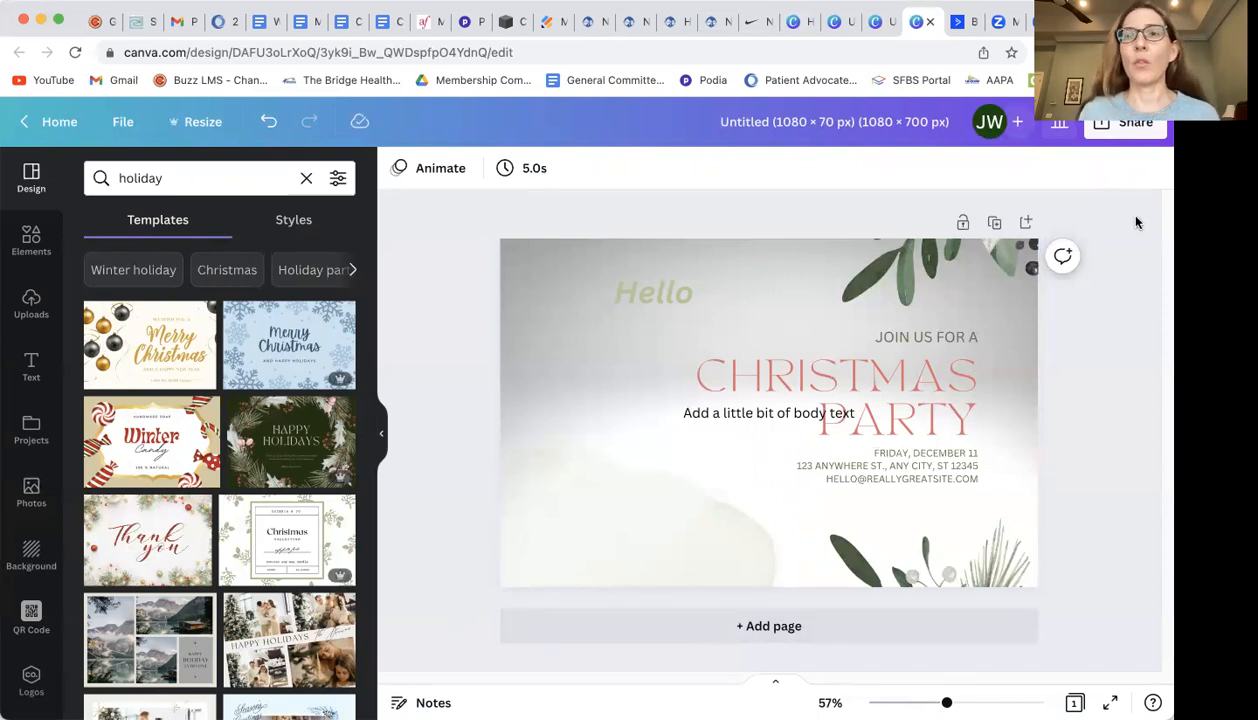
Review the design's link access options and the social networks it can be published to.
click(1130, 123)
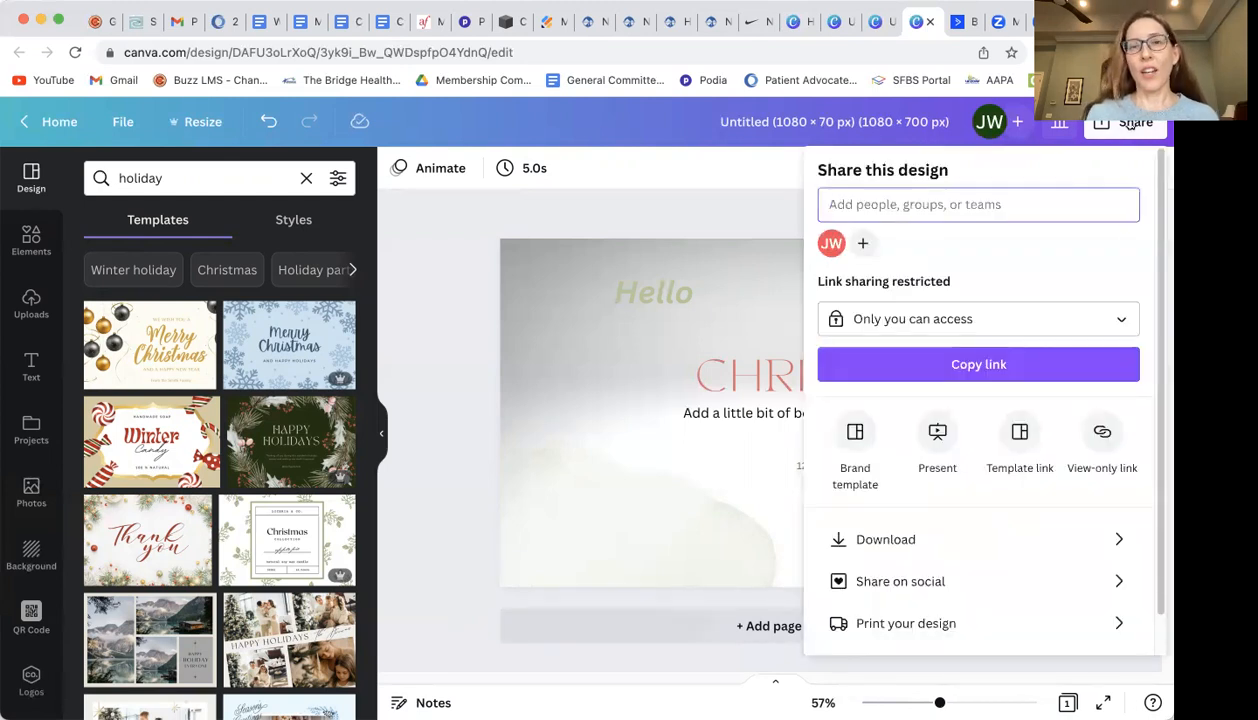
click(1126, 320)
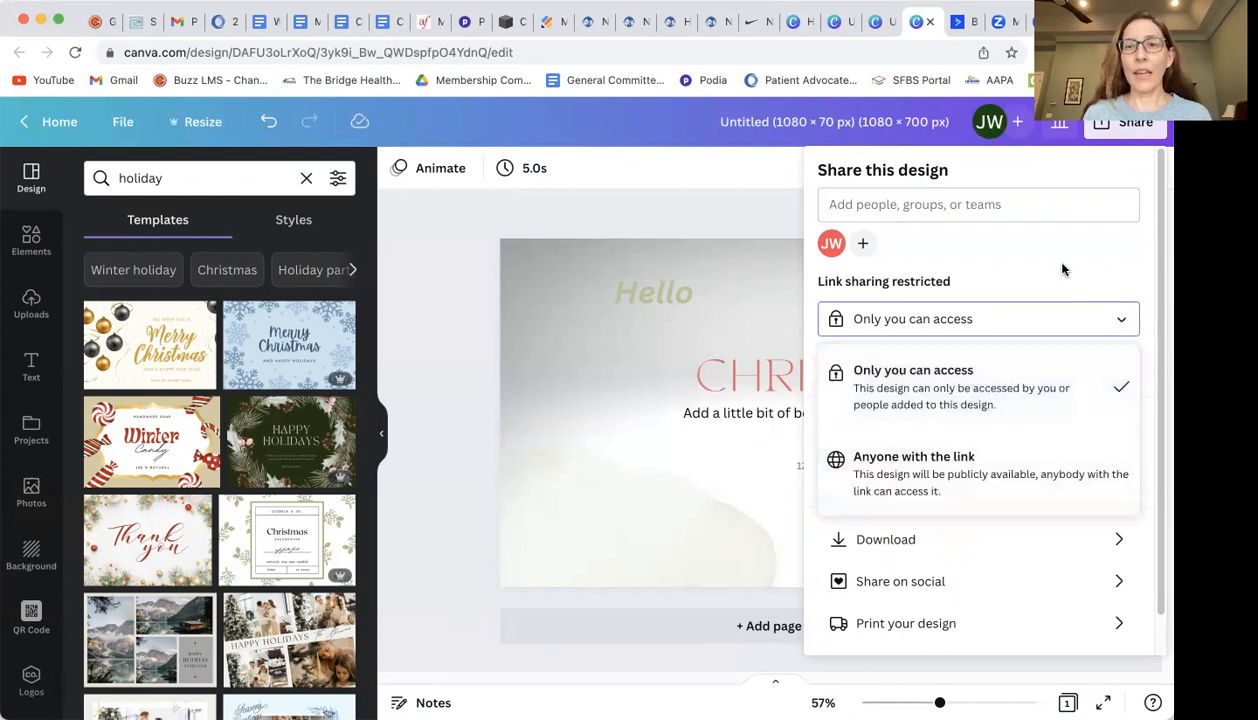
click(685, 213)
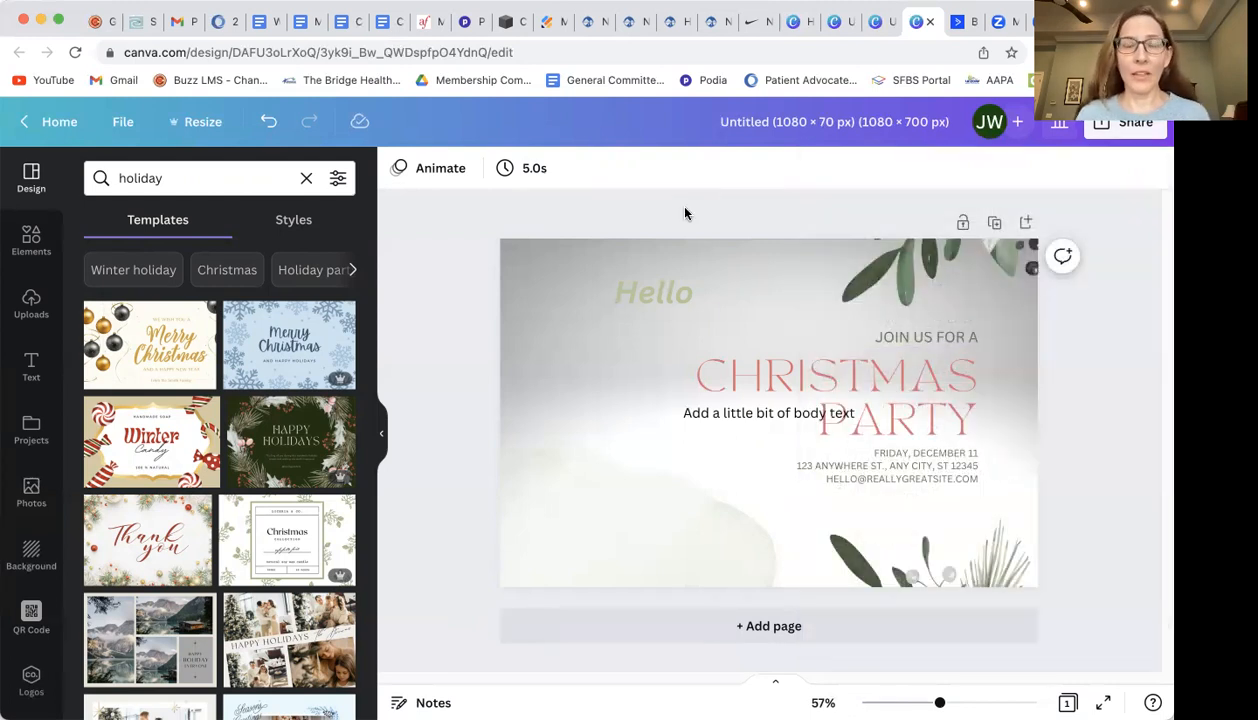
click(1127, 122)
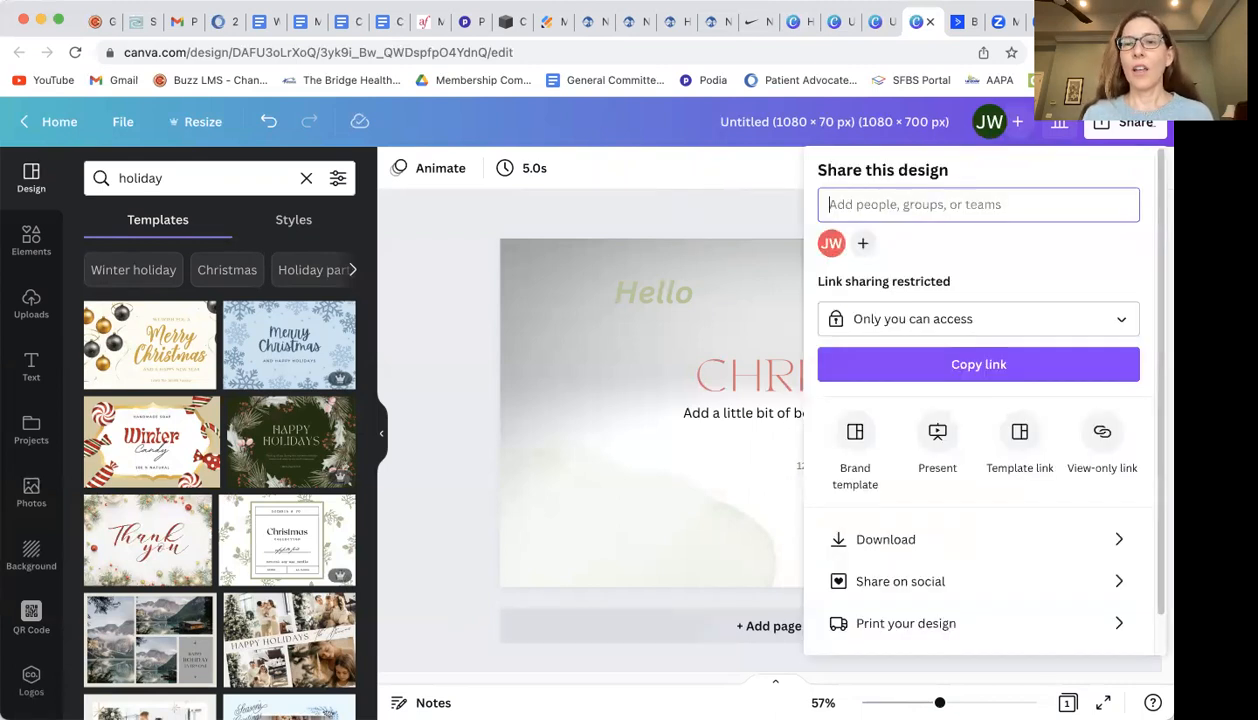
click(1117, 581)
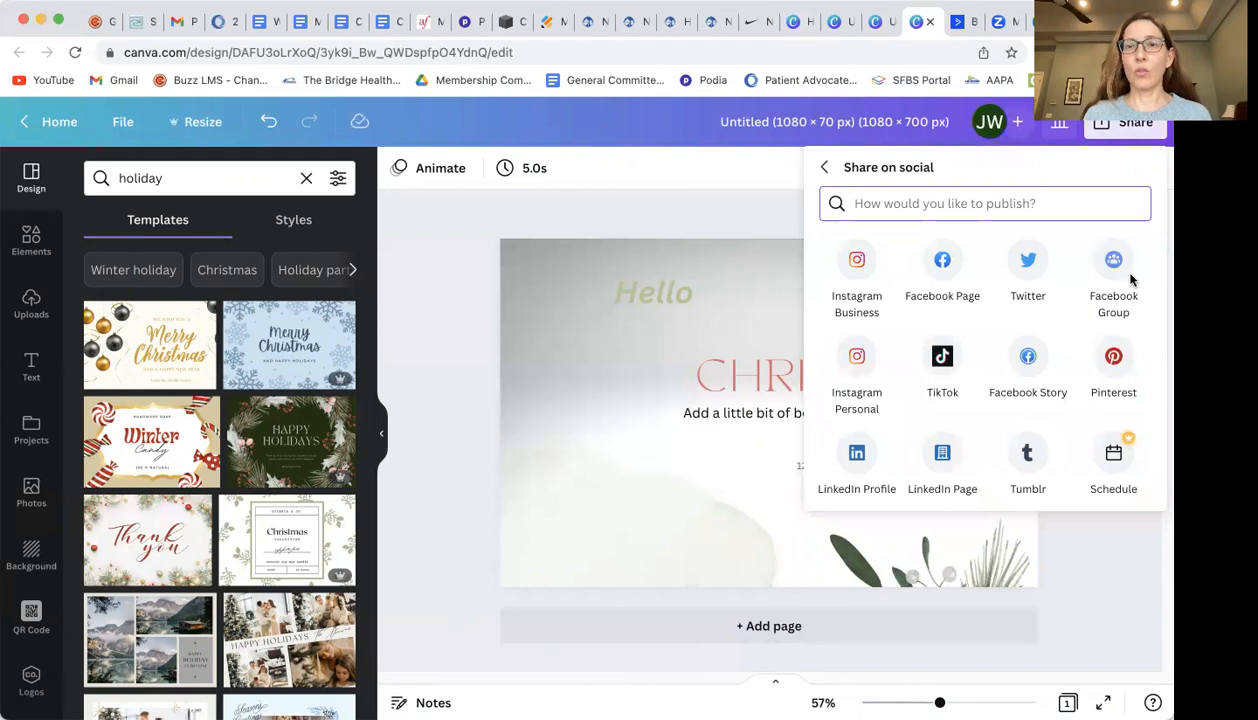
click(861, 168)
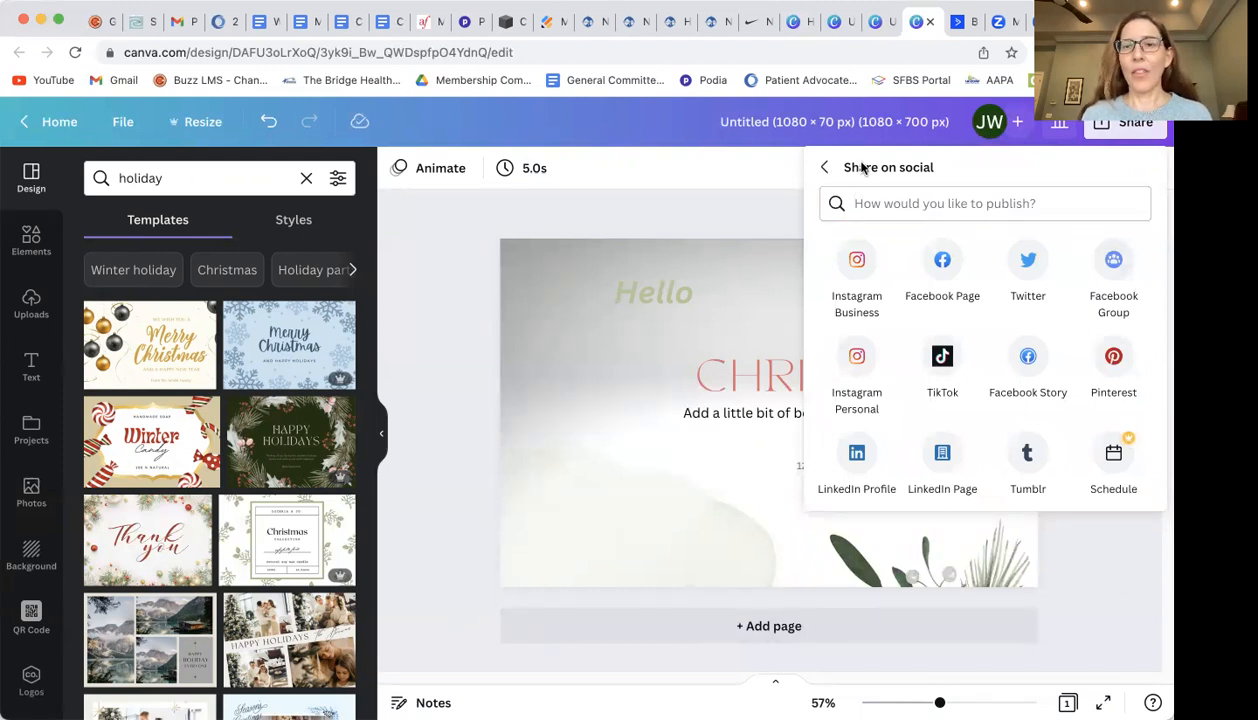
click(825, 168)
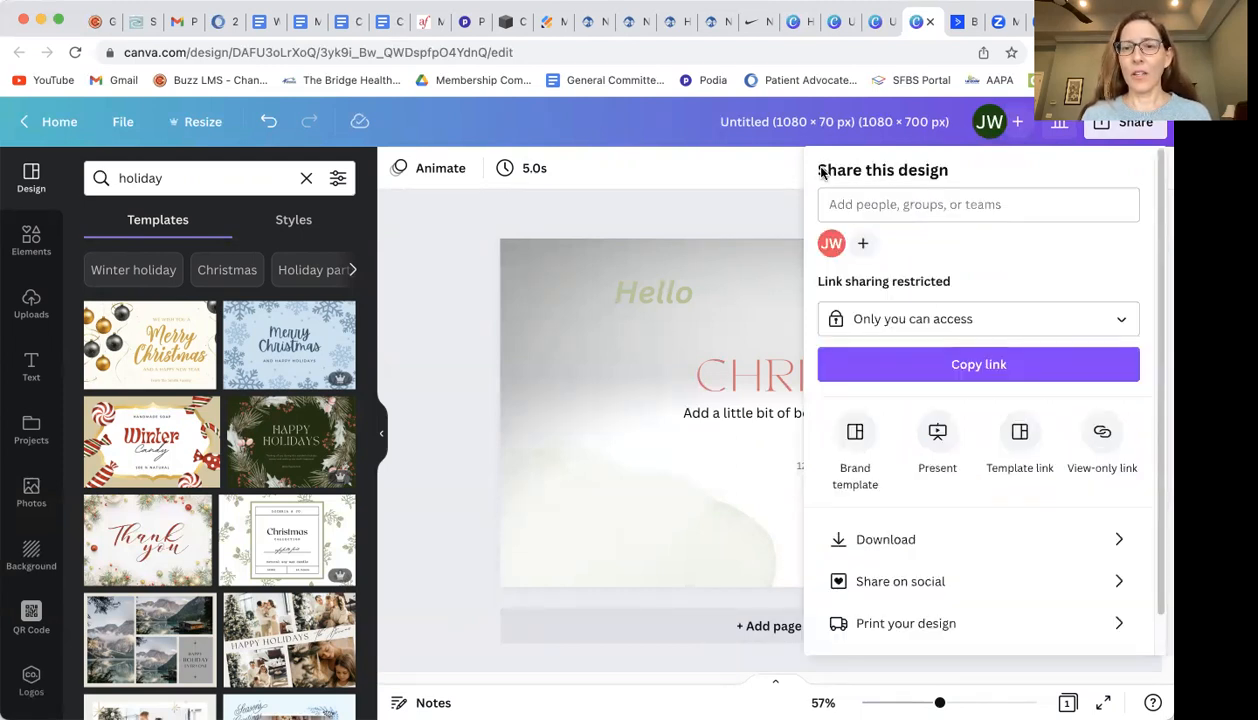
Download the design as a PNG at 1,080 × 700 px, size multiplier 1.
click(972, 544)
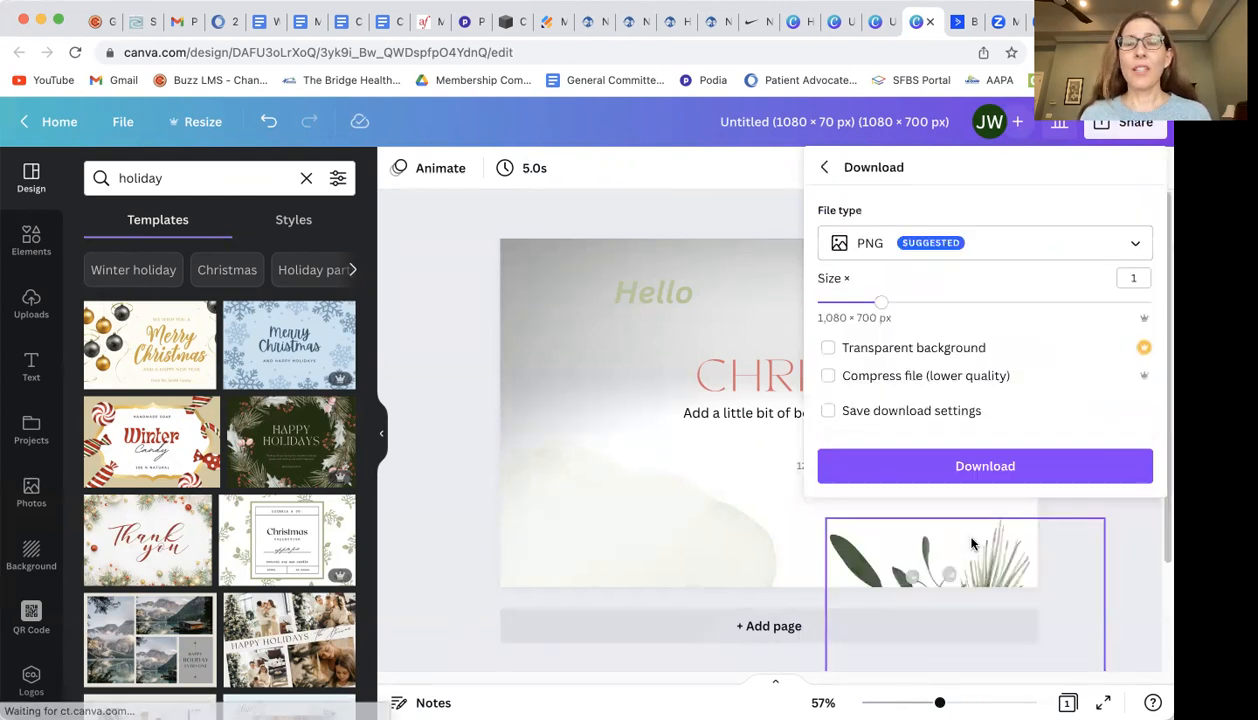
click(1136, 246)
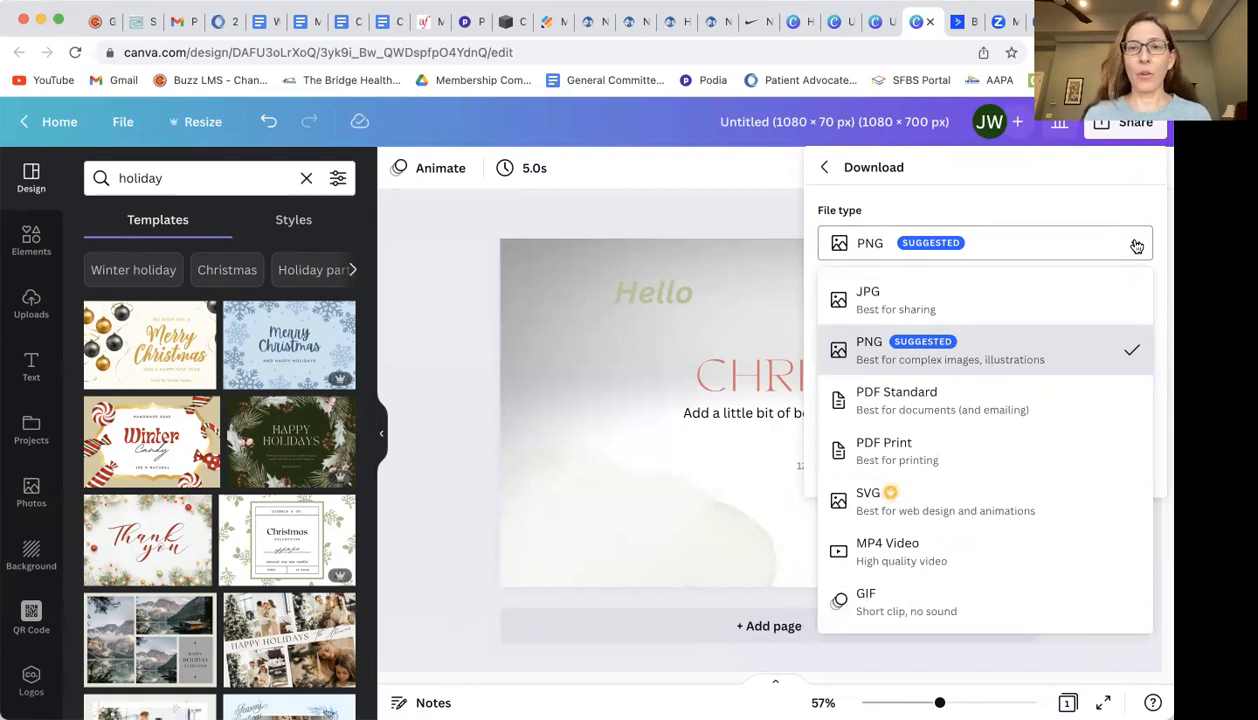
click(1019, 347)
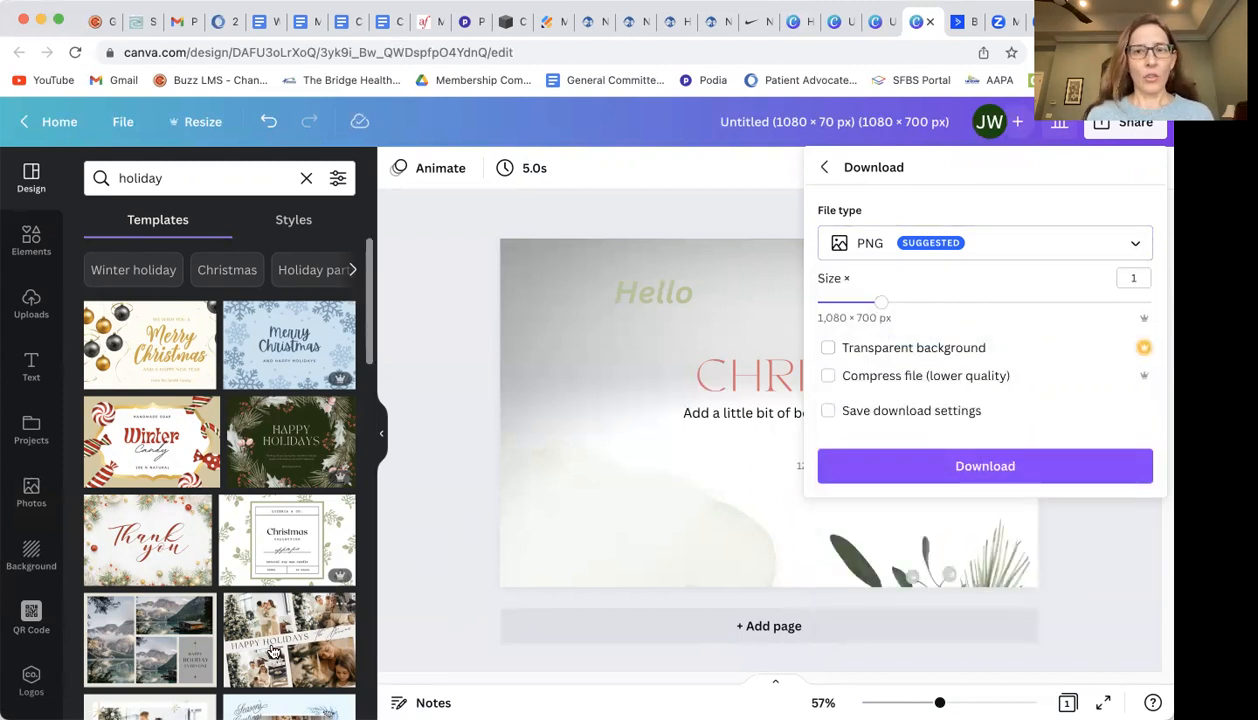
click(940, 466)
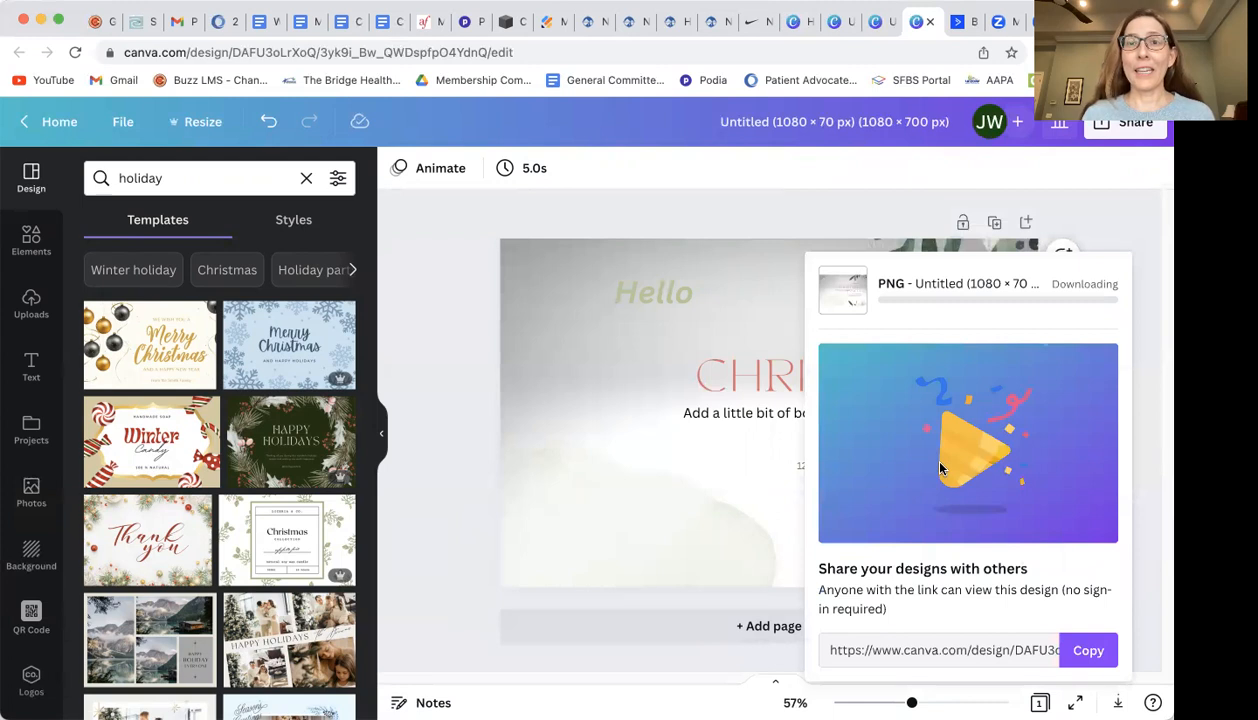